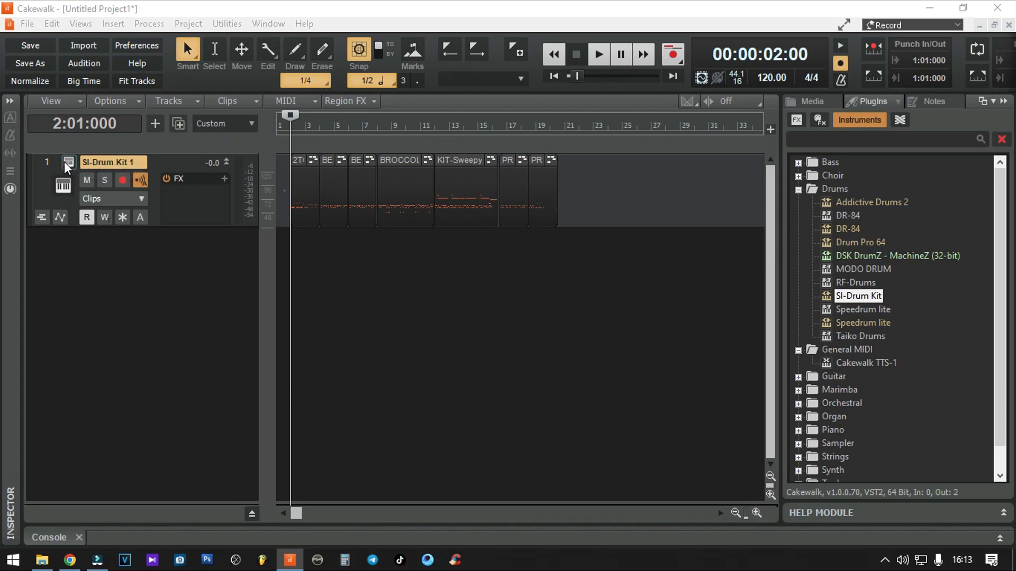
Open the SI-Drum Kit 1 instrument and set its reverb and compression to 0%
{"action": "left_click", "coordinate": [69, 162]}
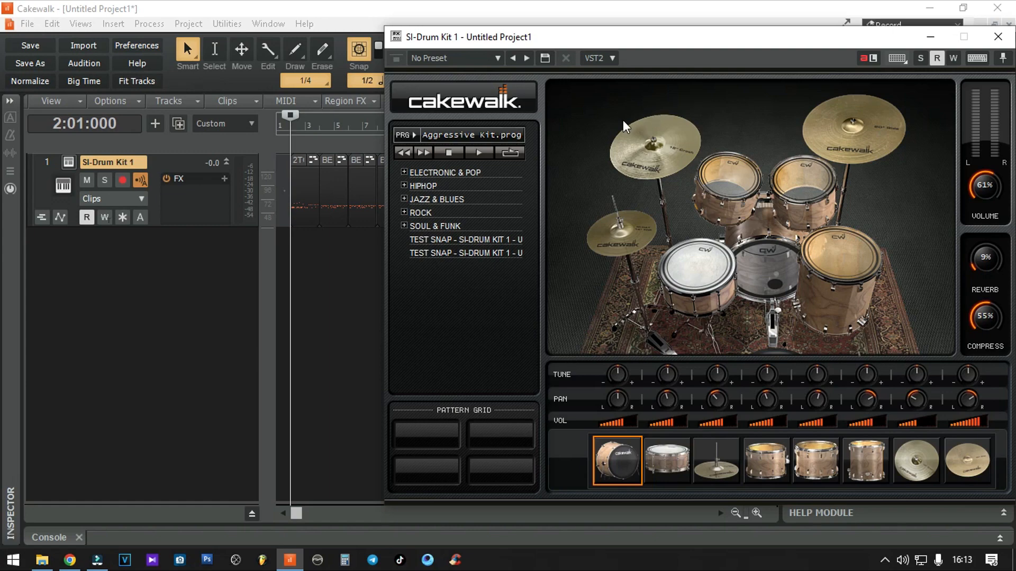
{"action": "left_click_drag", "start_coordinate": [821, 38], "coordinate": [795, 284]}
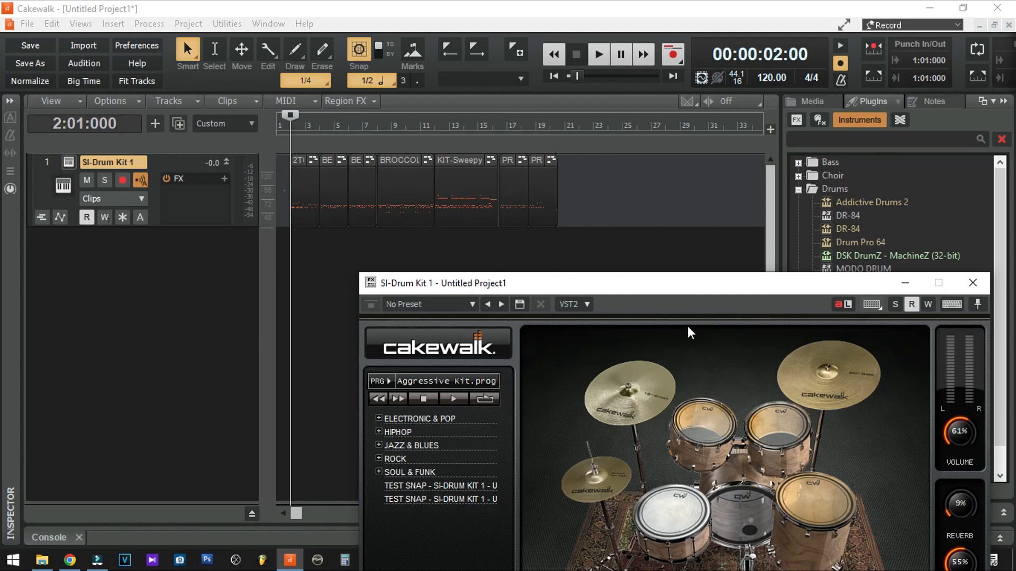
{"action": "left_click_drag", "start_coordinate": [669, 282], "coordinate": [669, 68]}
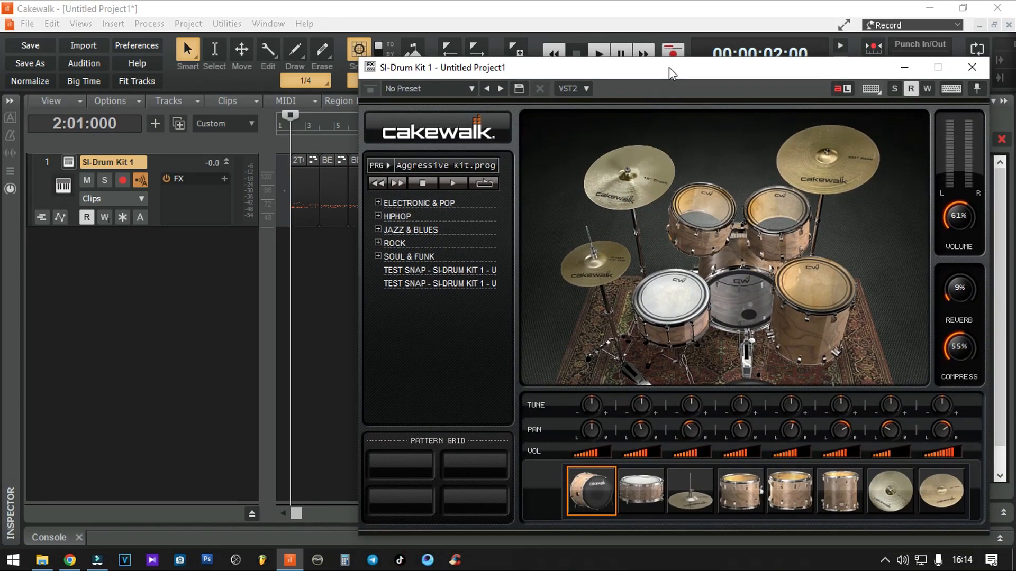
{"action": "mouse_move", "coordinate": [949, 290]}
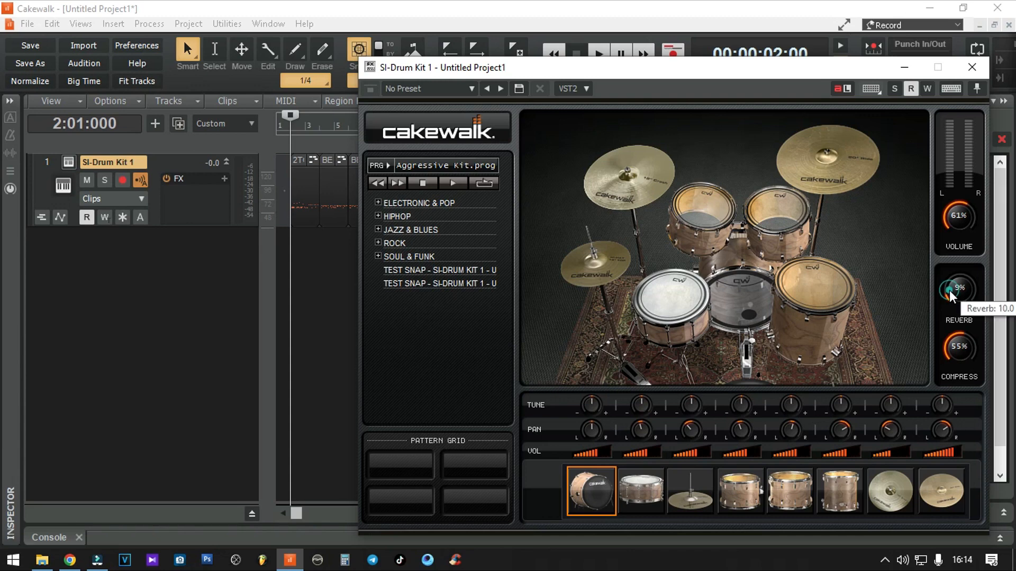
{"action": "left_click_drag", "start_coordinate": [949, 290], "coordinate": [958, 328]}
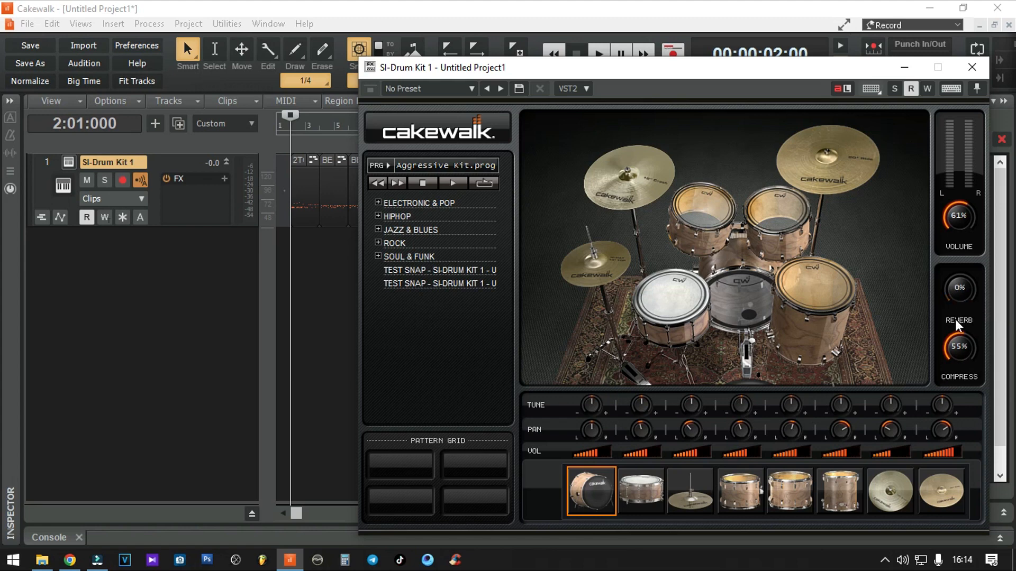
{"action": "mouse_move", "coordinate": [961, 347]}
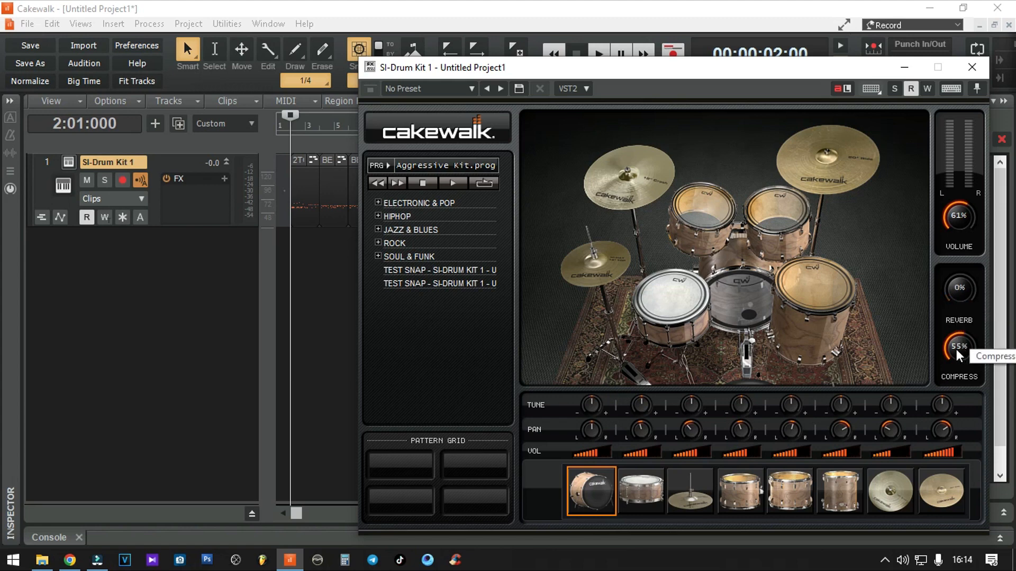
{"action": "left_click_drag", "start_coordinate": [956, 352], "coordinate": [989, 469]}
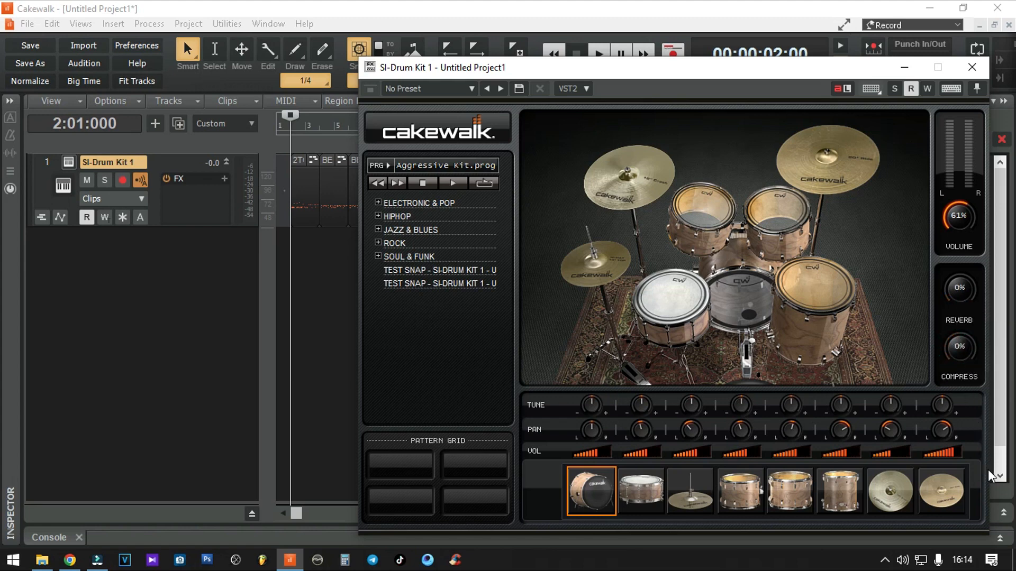
Audition the drums without compression, set the compression to 48%, and play the pattern again to compare
{"action": "key", "text": "space"}
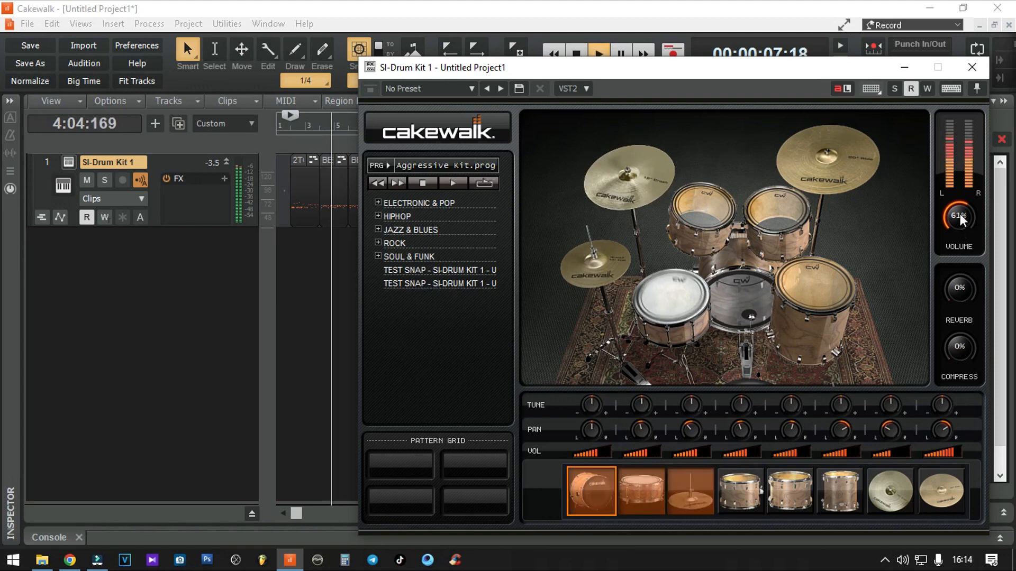
{"action": "key", "text": "space"}
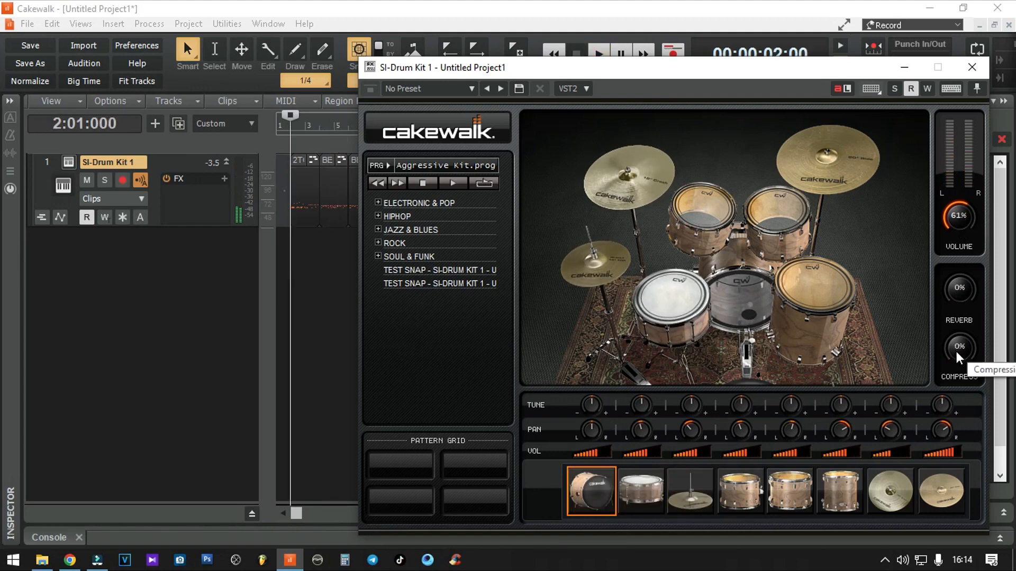
{"action": "left_click_drag", "start_coordinate": [957, 351], "coordinate": [954, 274]}
{"action": "key", "text": "space"}
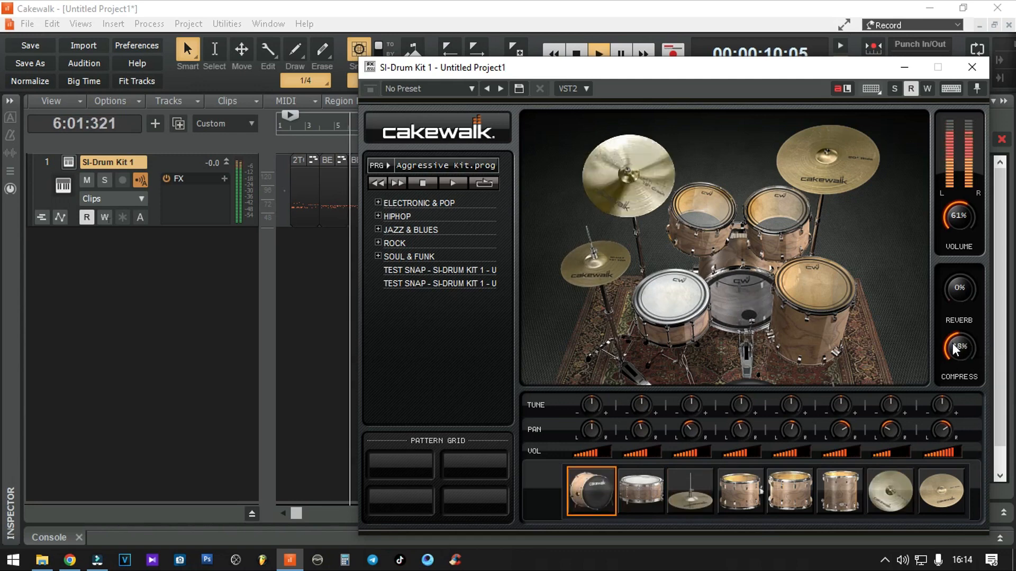
{"action": "key", "text": "space"}
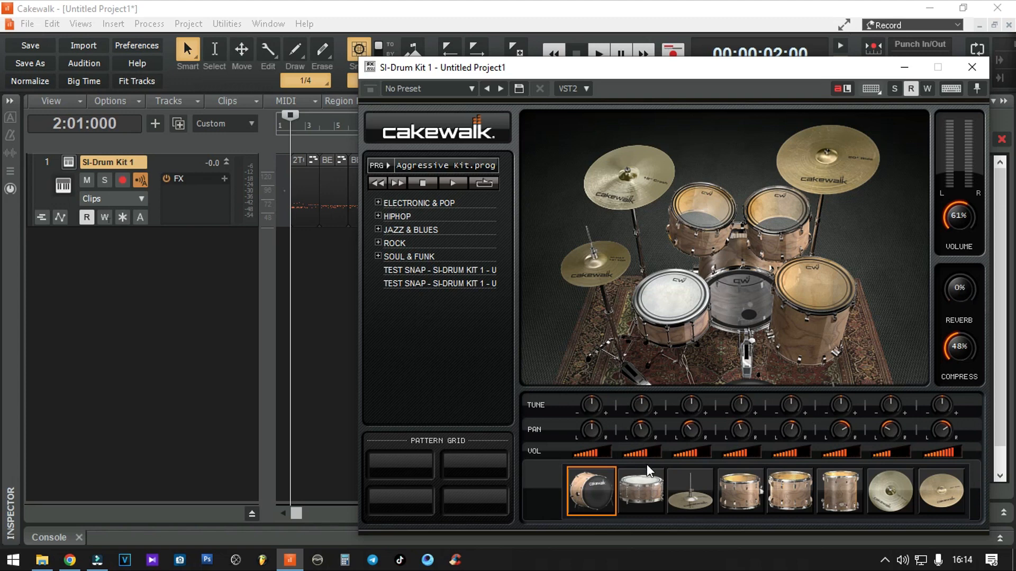
Turn the volume of every kit piece except the kick drum down to zero
{"action": "mouse_move", "coordinate": [646, 456]}
{"action": "scroll", "coordinate": [656, 447], "scroll_direction": "down", "scroll_amount": 7}
{"action": "scroll", "coordinate": [693, 453], "scroll_direction": "down", "scroll_amount": 8}
{"action": "scroll", "coordinate": [751, 450], "scroll_direction": "down", "scroll_amount": 5}
{"action": "scroll", "coordinate": [774, 455], "scroll_direction": "down", "scroll_amount": 7}
{"action": "scroll", "coordinate": [841, 453], "scroll_direction": "down", "scroll_amount": 4}
{"action": "scroll", "coordinate": [891, 452], "scroll_direction": "down", "scroll_amount": 5}
{"action": "scroll", "coordinate": [959, 453], "scroll_direction": "down", "scroll_amount": 5}
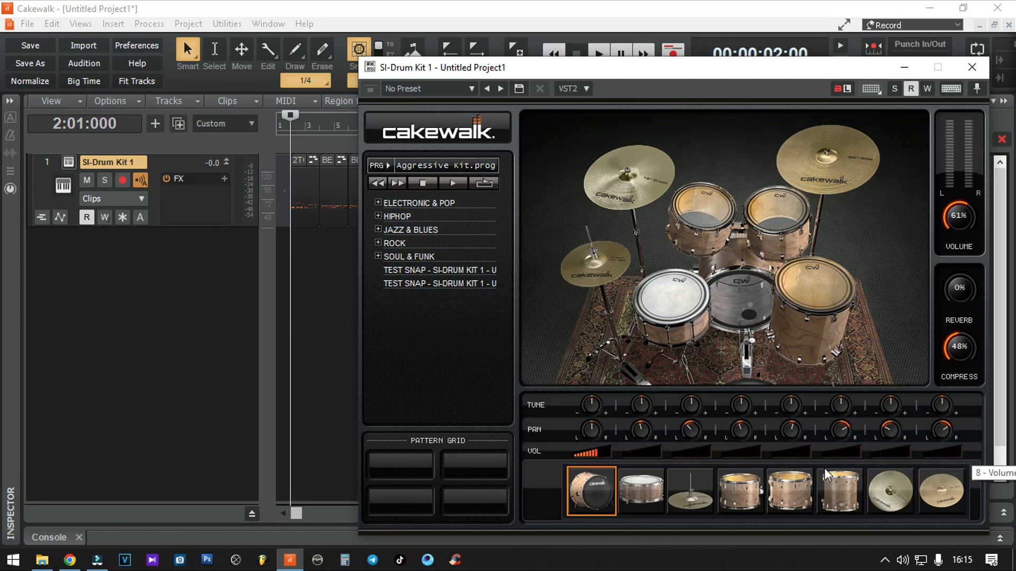
Play the kick on its own, set the kit's master volume to 75%, and close the instrument window
{"action": "key", "text": "space"}
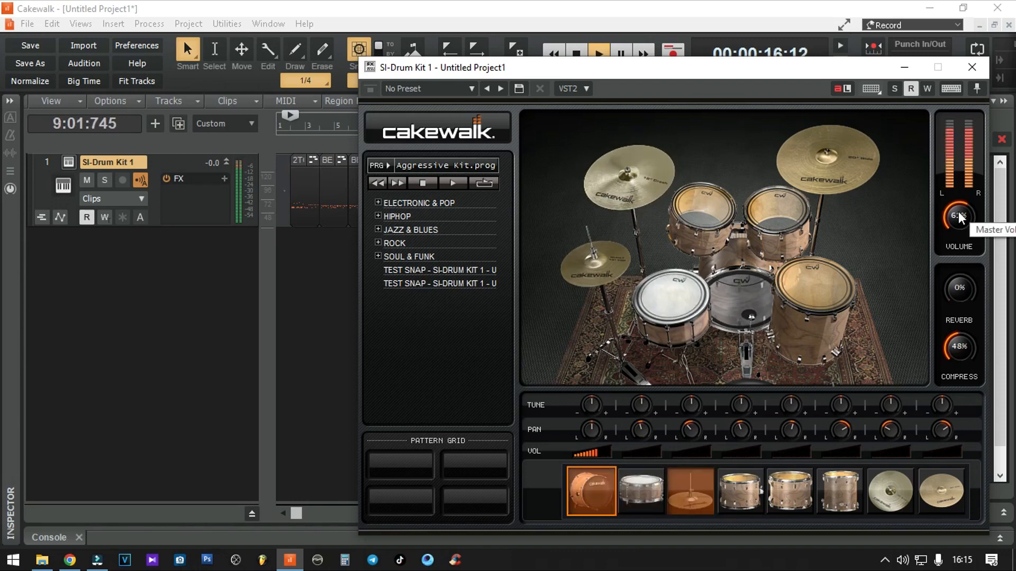
{"action": "left_click_drag", "start_coordinate": [956, 213], "coordinate": [954, 193]}
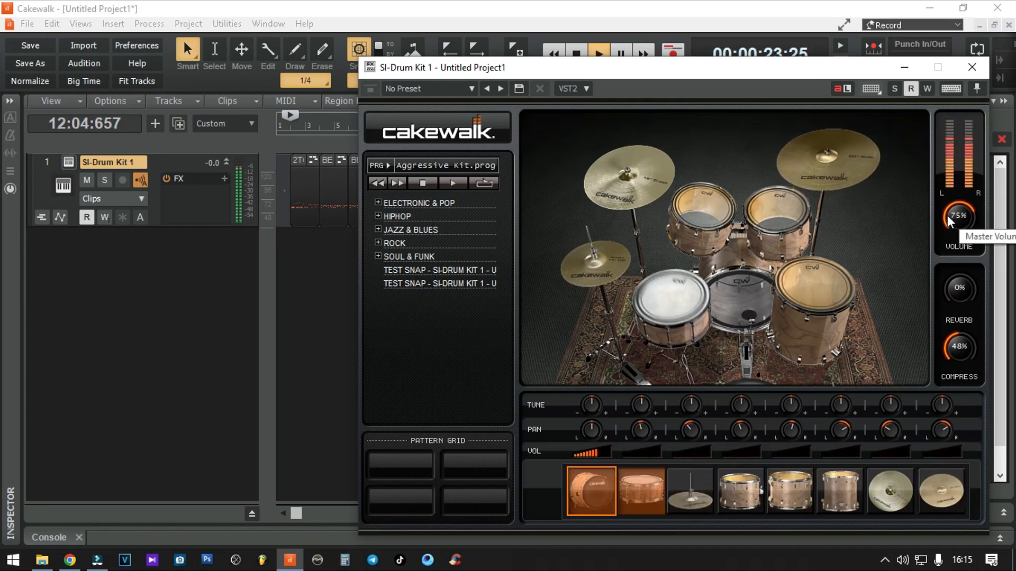
{"action": "key", "text": "space"}
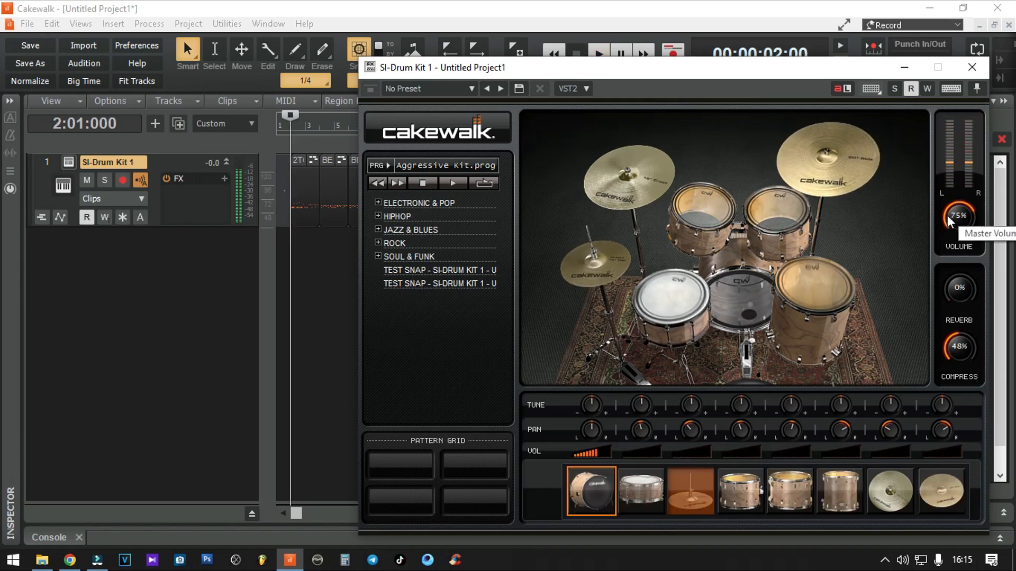
{"action": "left_click", "coordinate": [972, 68]}
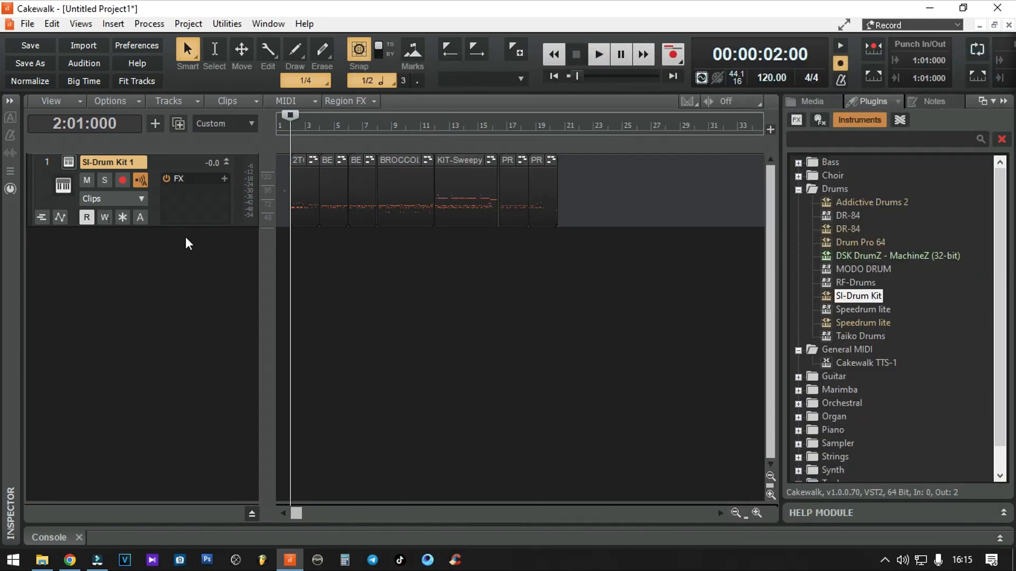
Freeze the SI-Drum Kit 1 track and open the bounce-to-tracks settings for its rendered clip
{"action": "left_click", "coordinate": [121, 217]}
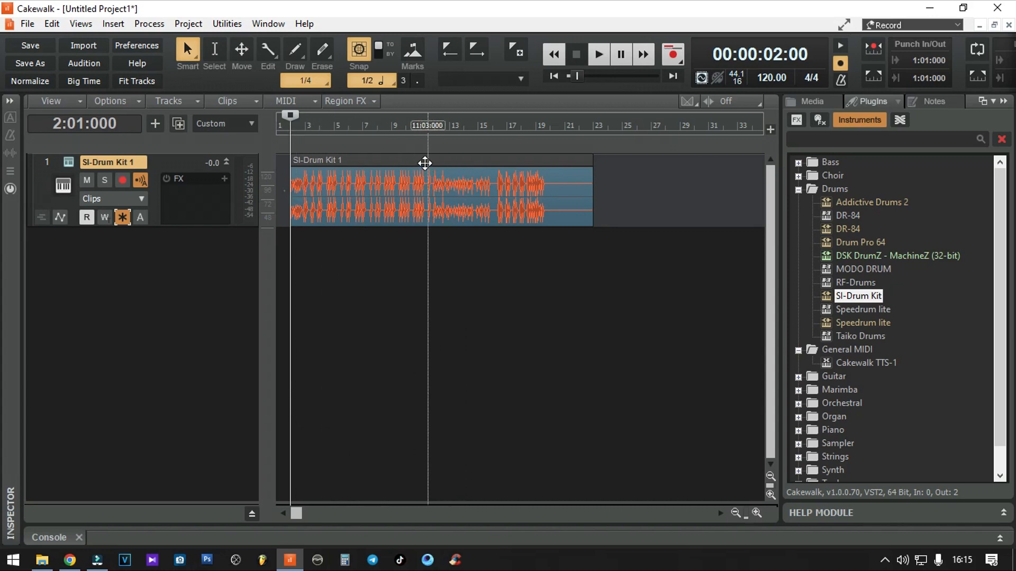
{"action": "left_click", "coordinate": [425, 163]}
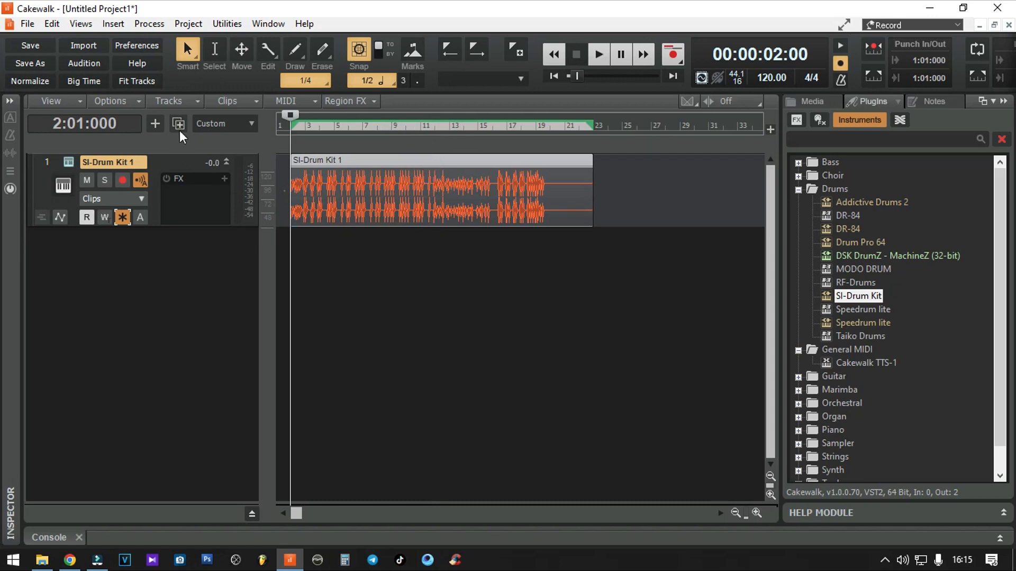
{"action": "left_click", "coordinate": [186, 99]}
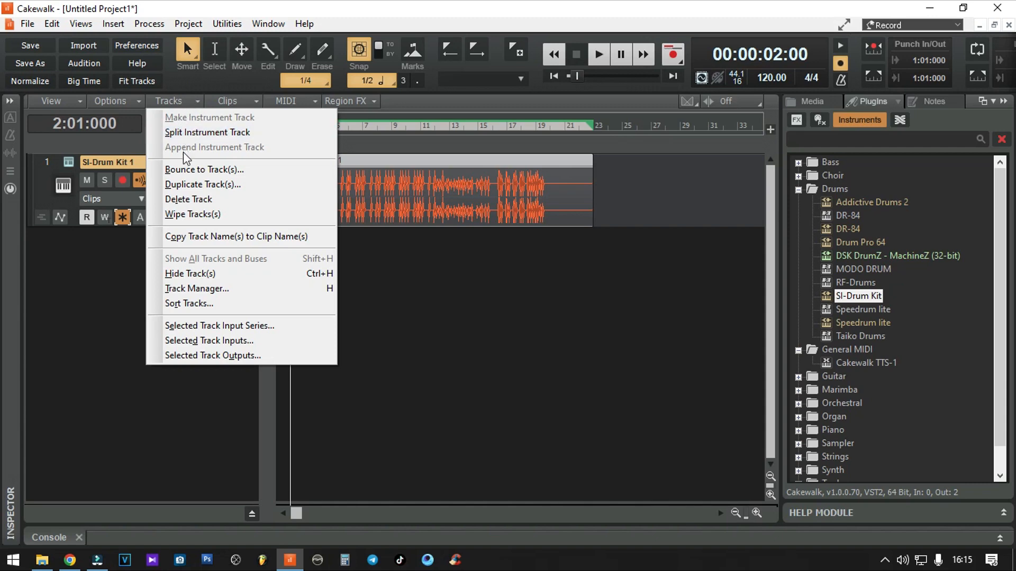
{"action": "left_click", "coordinate": [186, 173]}
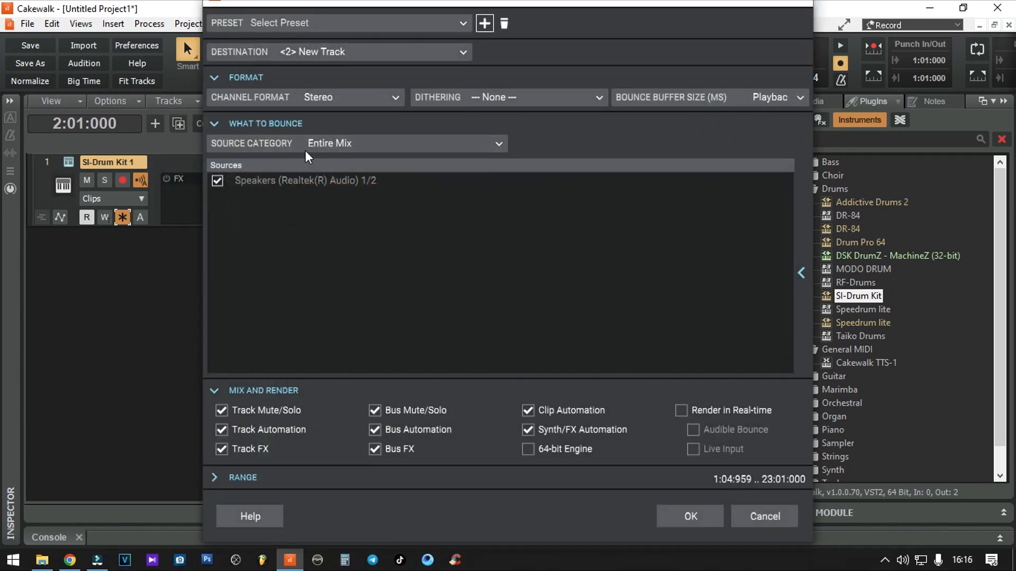
Bounce the kick to a new track with Tracks as the source category and Mono as the channel format
{"action": "left_click", "coordinate": [458, 154]}
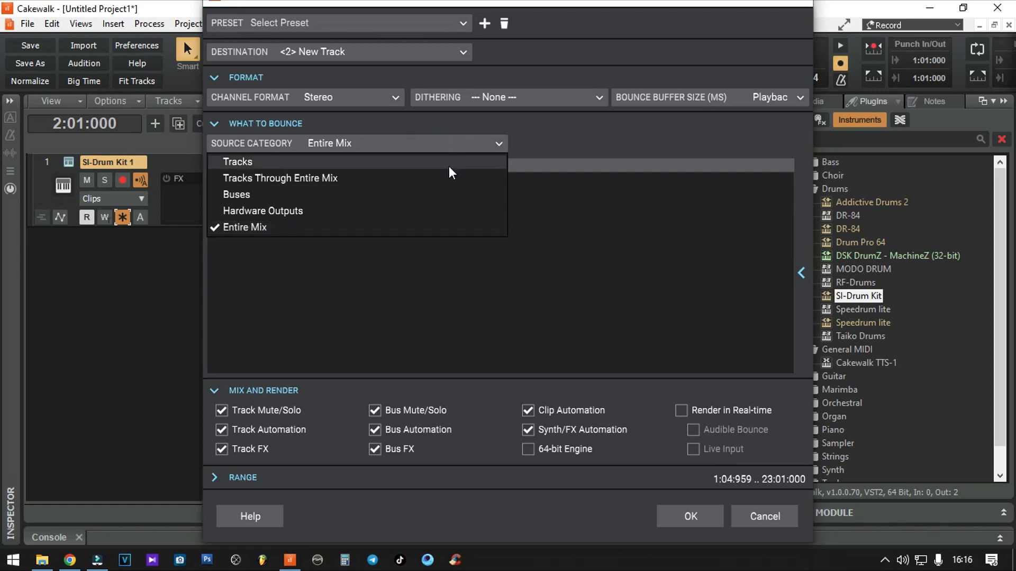
{"action": "left_click", "coordinate": [449, 163]}
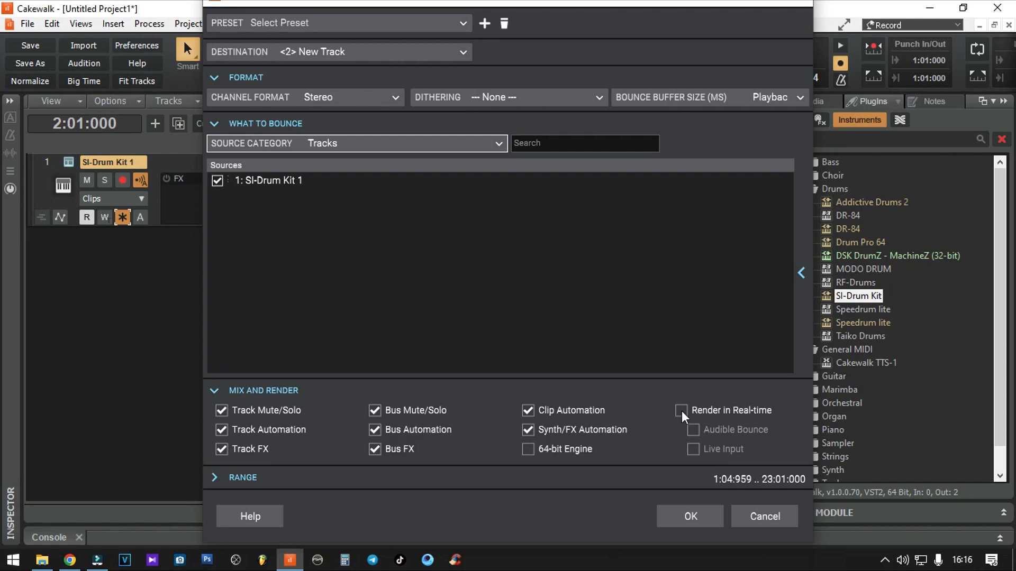
{"action": "left_click", "coordinate": [349, 99]}
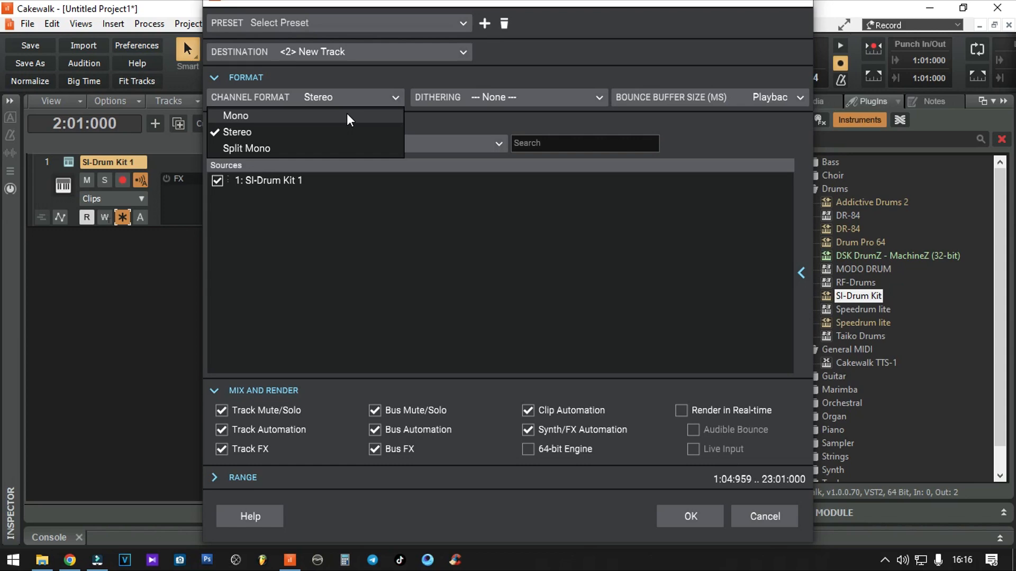
{"action": "left_click", "coordinate": [347, 115]}
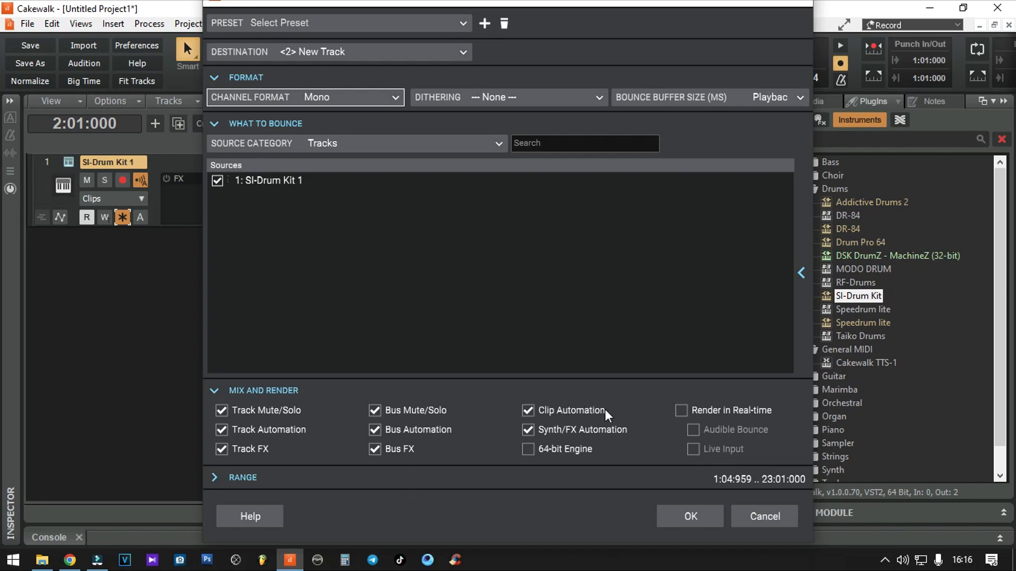
{"action": "left_click", "coordinate": [703, 520]}
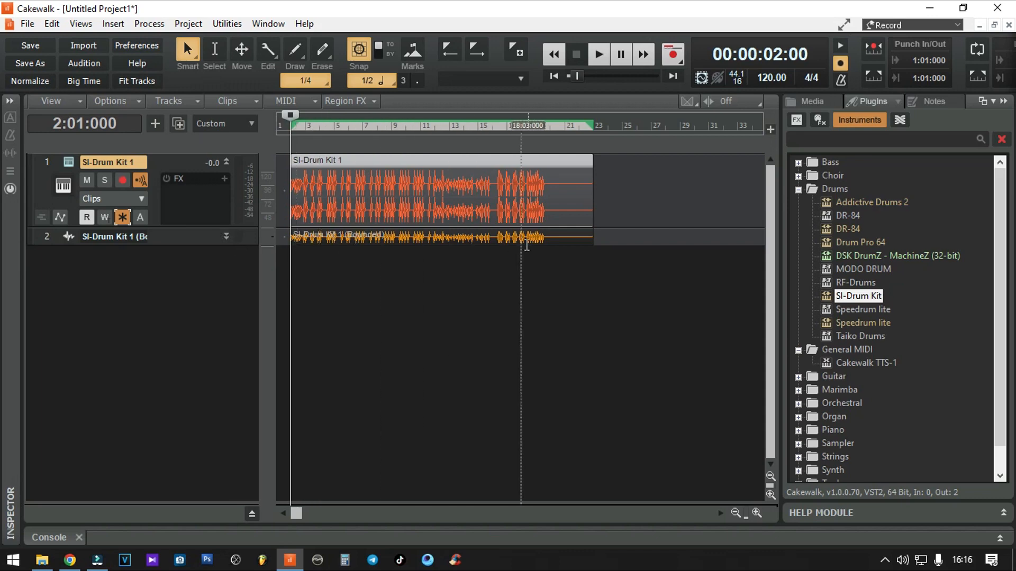
Expand the bounced track, then unfreeze the SI-Drum Kit 1 track and reopen its instrument
{"action": "left_click", "coordinate": [226, 236]}
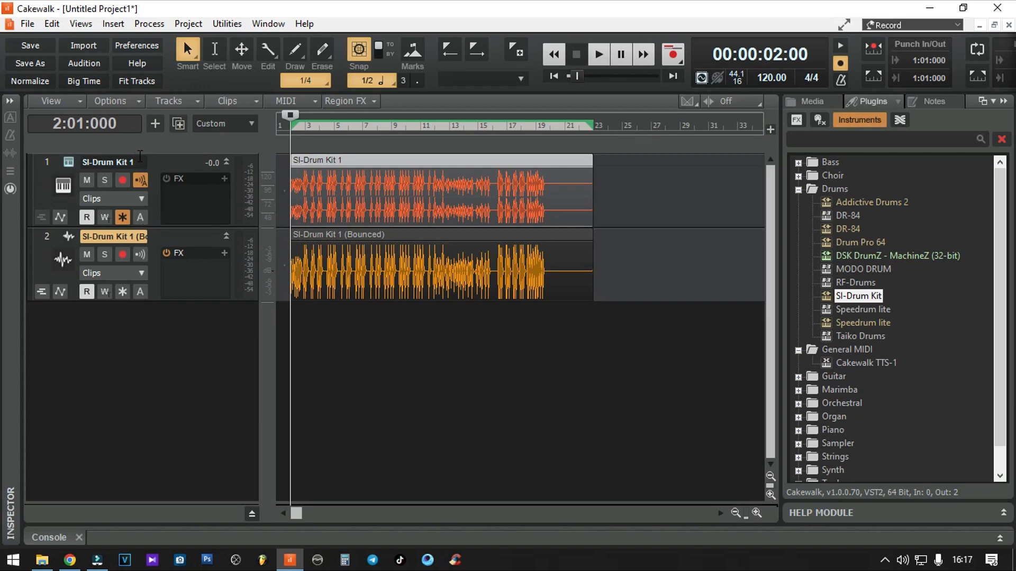
{"action": "left_click", "coordinate": [122, 217]}
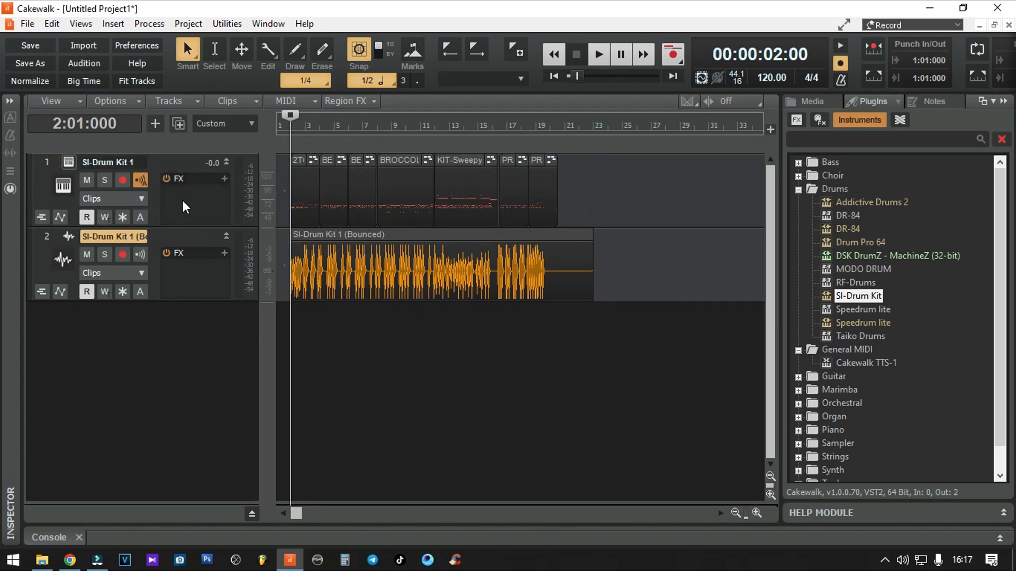
{"action": "left_click", "coordinate": [69, 162]}
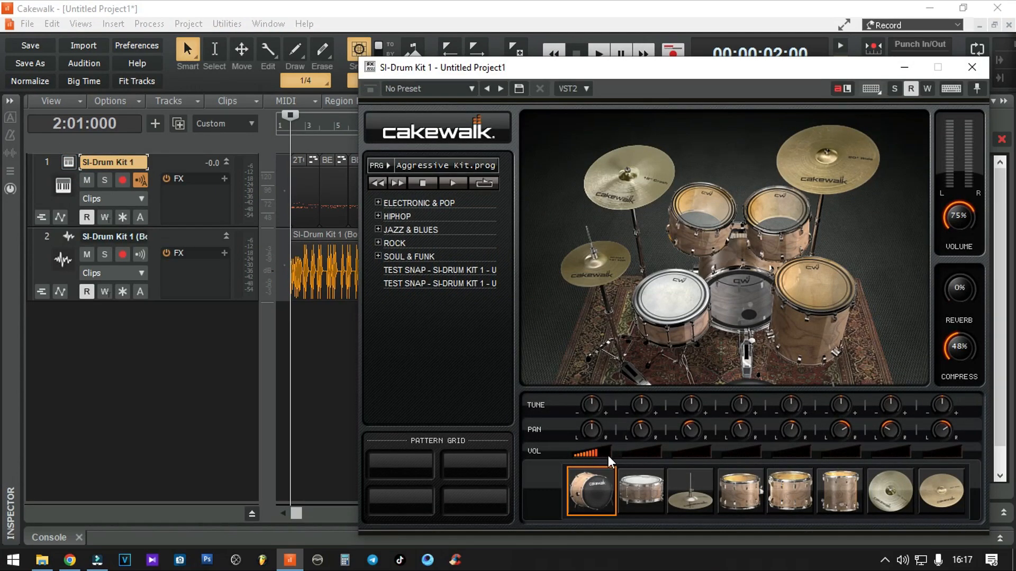
Turn the kick drum's volume down to zero and raise the snare's volume so only the snare is heard
{"action": "left_click_drag", "start_coordinate": [595, 455], "coordinate": [478, 484]}
{"action": "left_click_drag", "start_coordinate": [623, 455], "coordinate": [661, 455]}
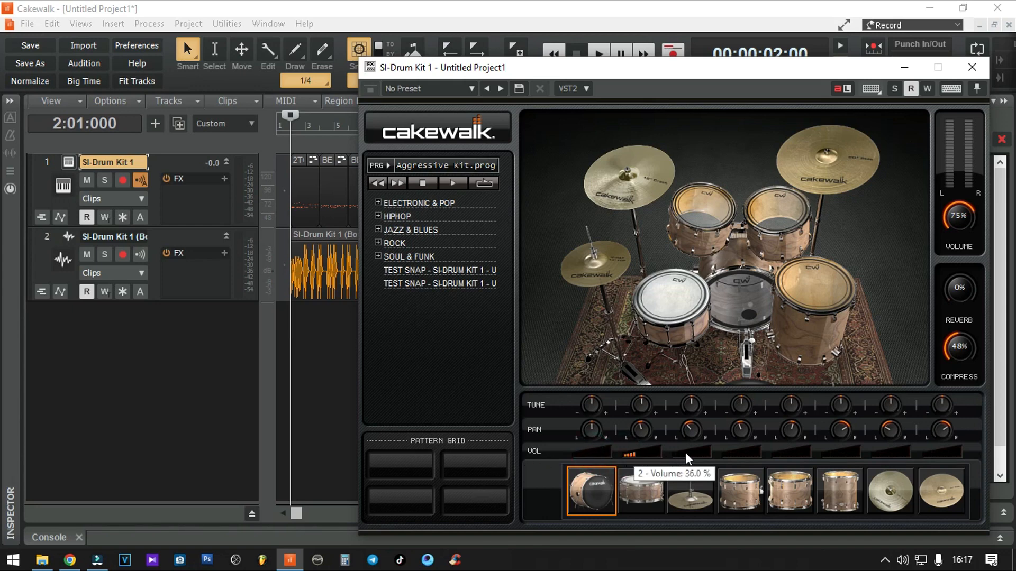
{"action": "left_click_drag", "start_coordinate": [726, 456], "coordinate": [738, 452]}
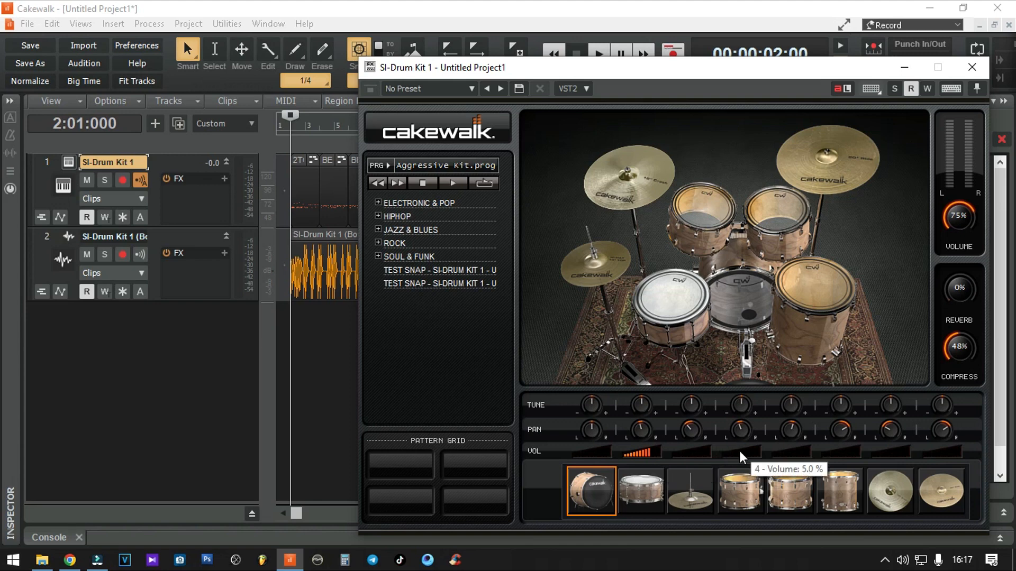
Play the project, mute the bounced kick track, and fine-tune the snare's volume while listening to it alone
{"action": "key", "text": "space"}
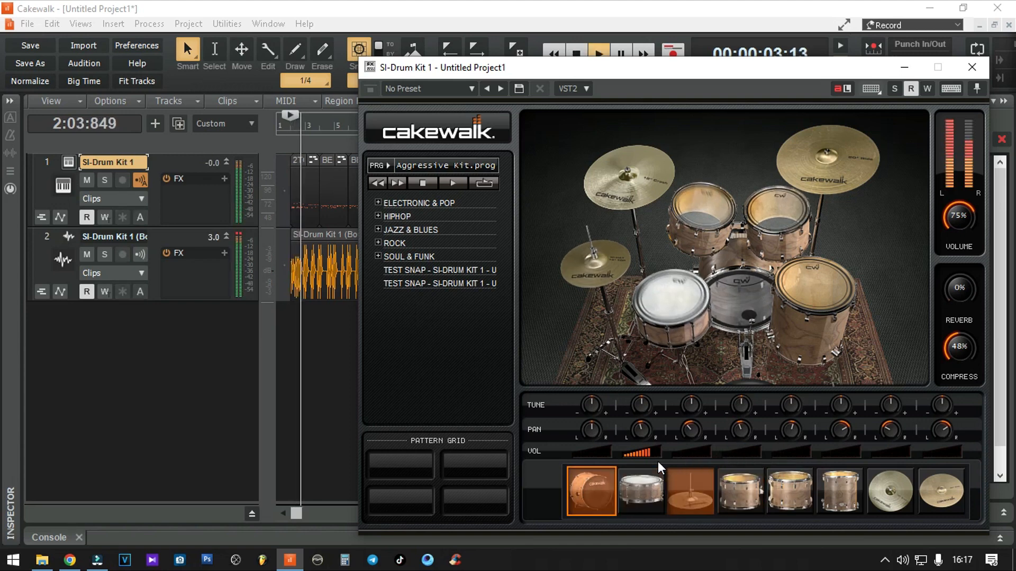
{"action": "left_click", "coordinate": [87, 254]}
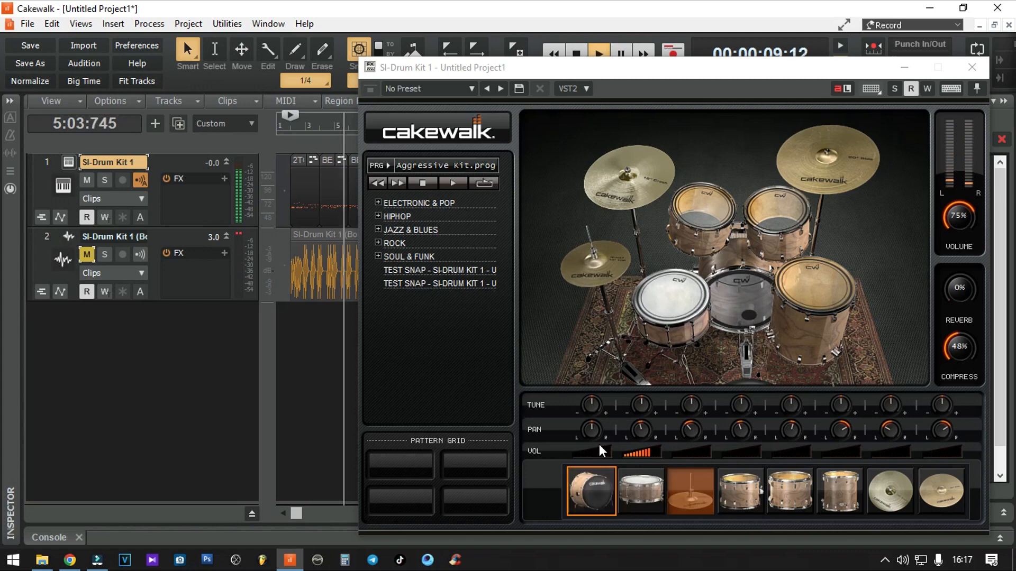
{"action": "mouse_move", "coordinate": [649, 450]}
{"action": "left_click_drag", "start_coordinate": [649, 450], "coordinate": [661, 449]}
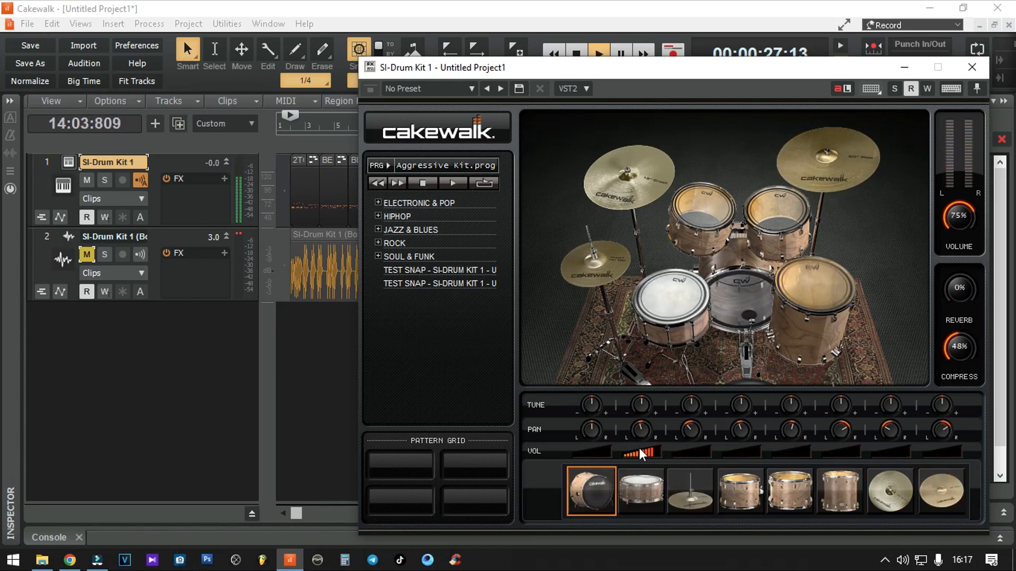
{"action": "mouse_move", "coordinate": [643, 452]}
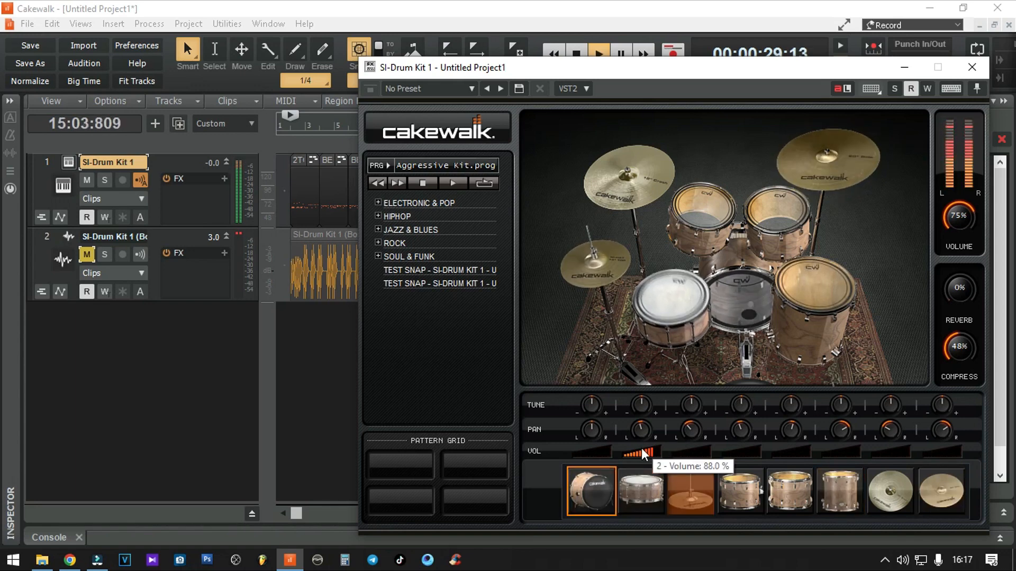
{"action": "left_click_drag", "start_coordinate": [655, 454], "coordinate": [641, 456]}
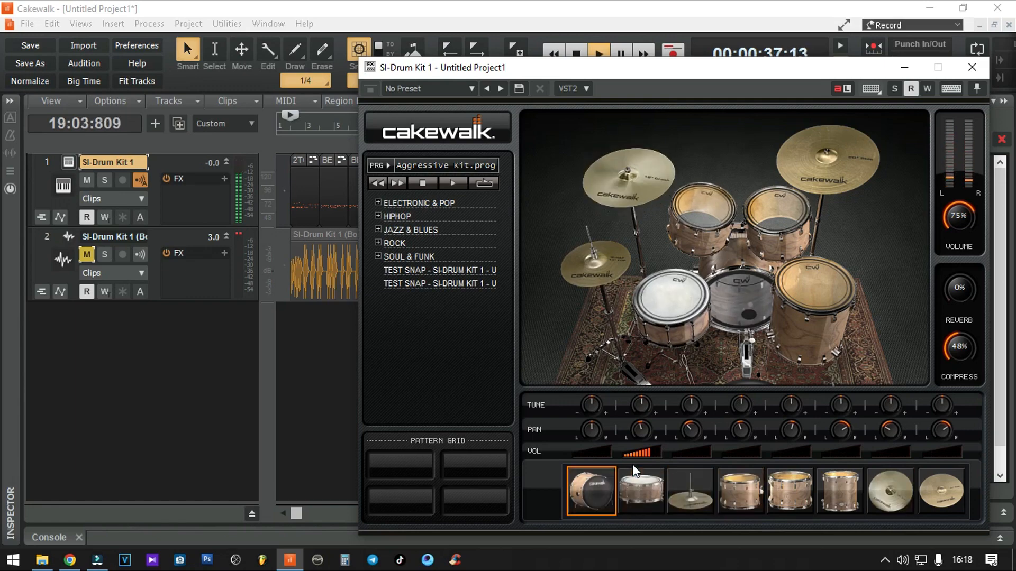
Stop playback, freeze the SI-Drum Kit 1 track with the snare isolated, and bounce it to a new track in Mono format
{"action": "key", "text": "space"}
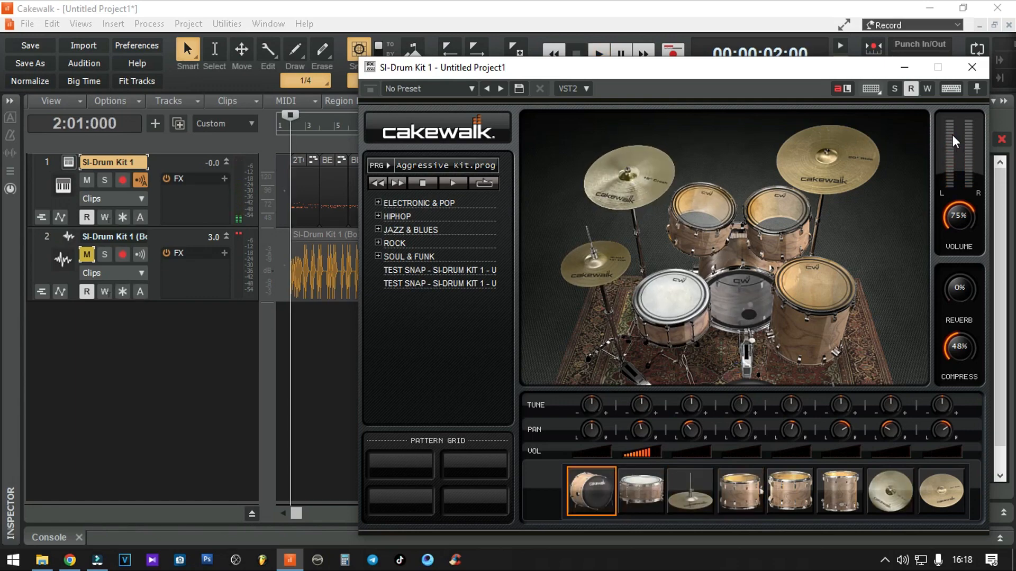
{"action": "left_click", "coordinate": [971, 68]}
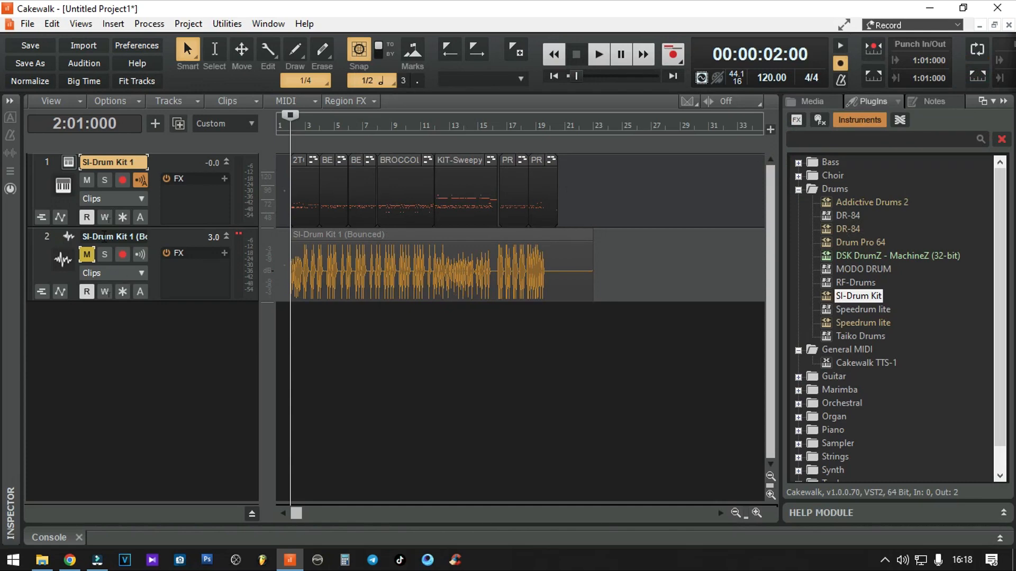
{"action": "left_click", "coordinate": [122, 218]}
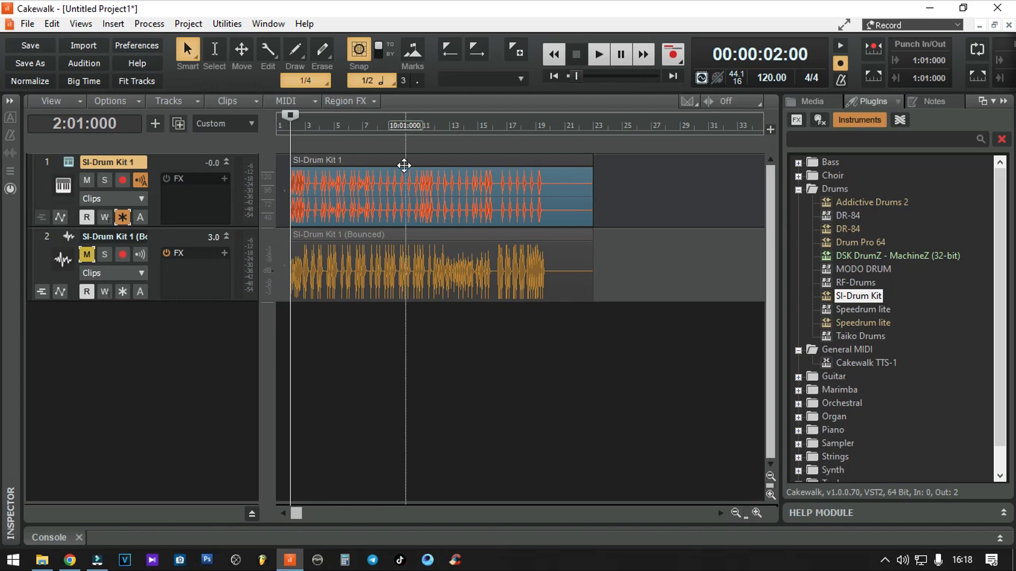
{"action": "left_click", "coordinate": [405, 166]}
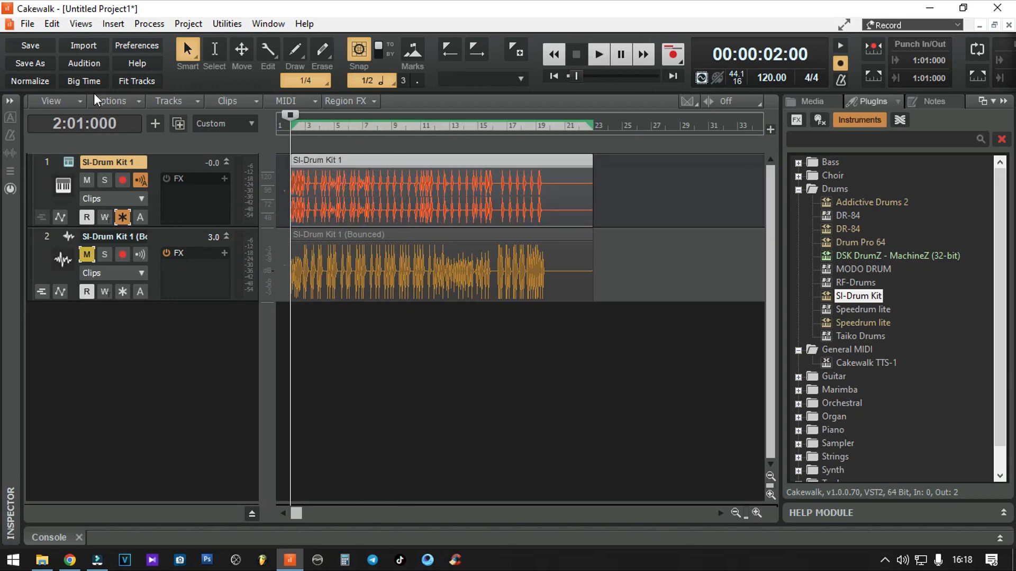
{"action": "left_click", "coordinate": [173, 99]}
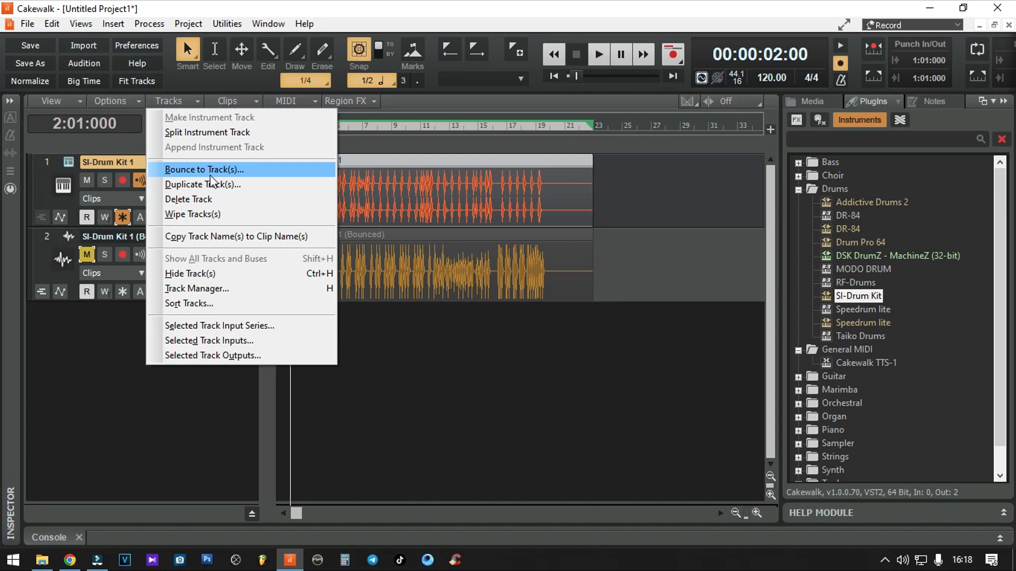
{"action": "left_click", "coordinate": [211, 176]}
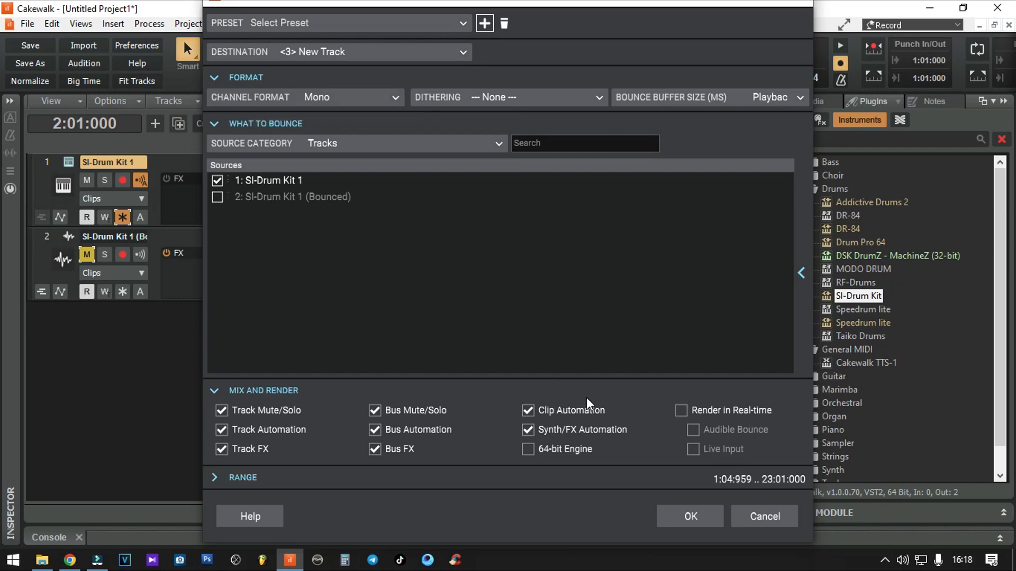
{"action": "left_click", "coordinate": [700, 516]}
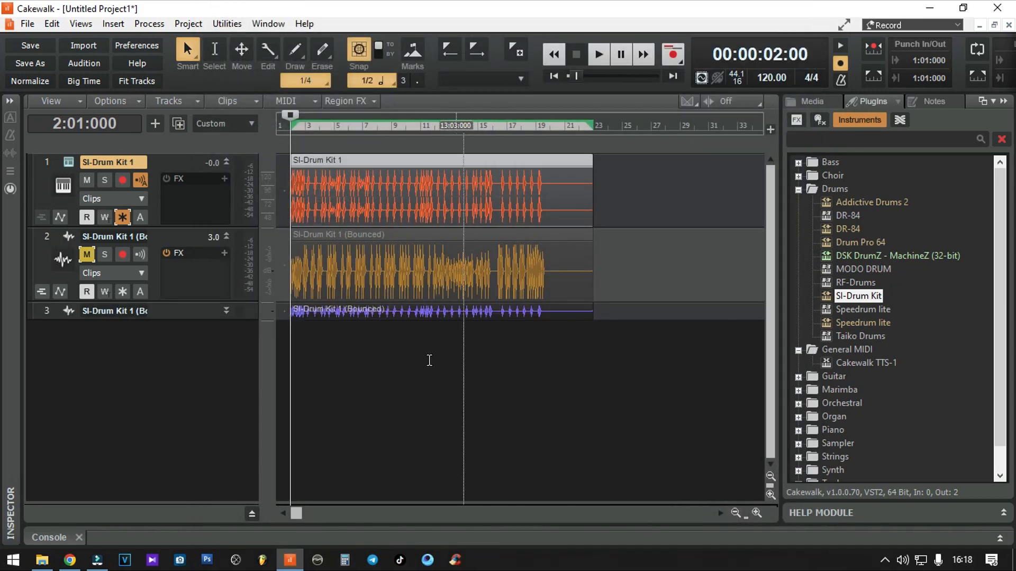
Expand and mute the bounced snare track, then unfreeze the SI-Drum Kit 1 track and reopen its instrument
{"action": "left_click", "coordinate": [225, 311]}
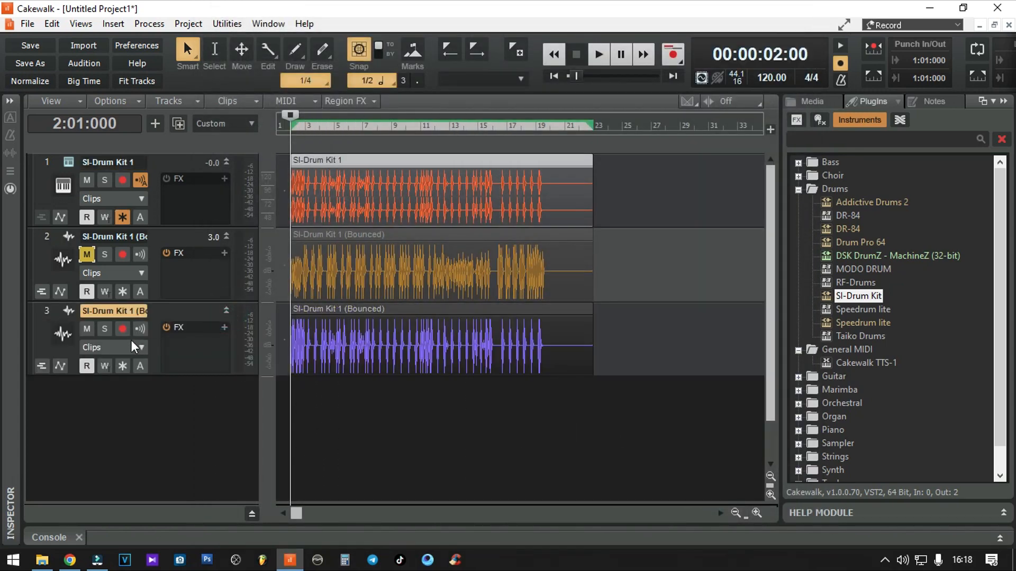
{"action": "left_click", "coordinate": [87, 330]}
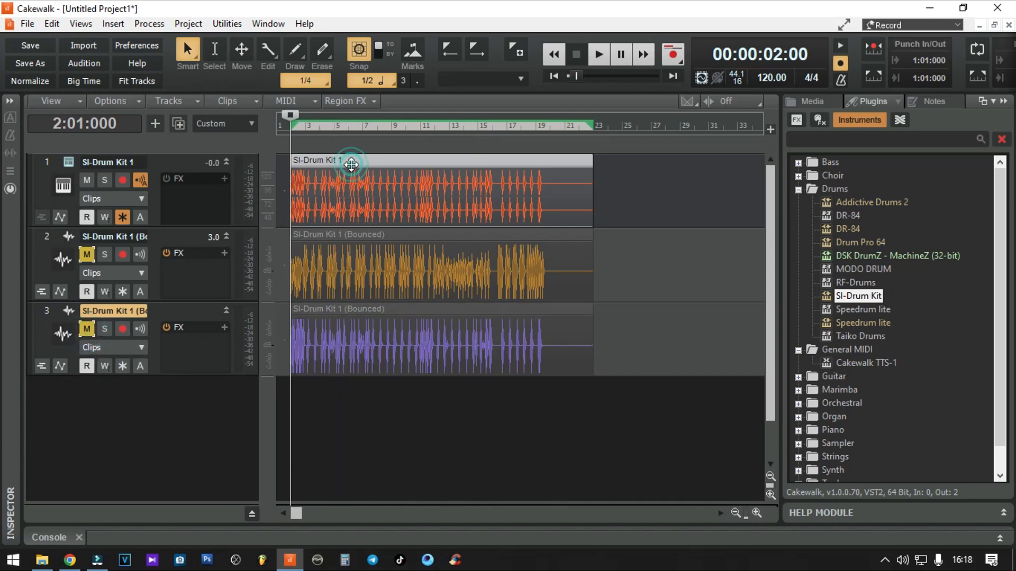
{"action": "left_click", "coordinate": [127, 219]}
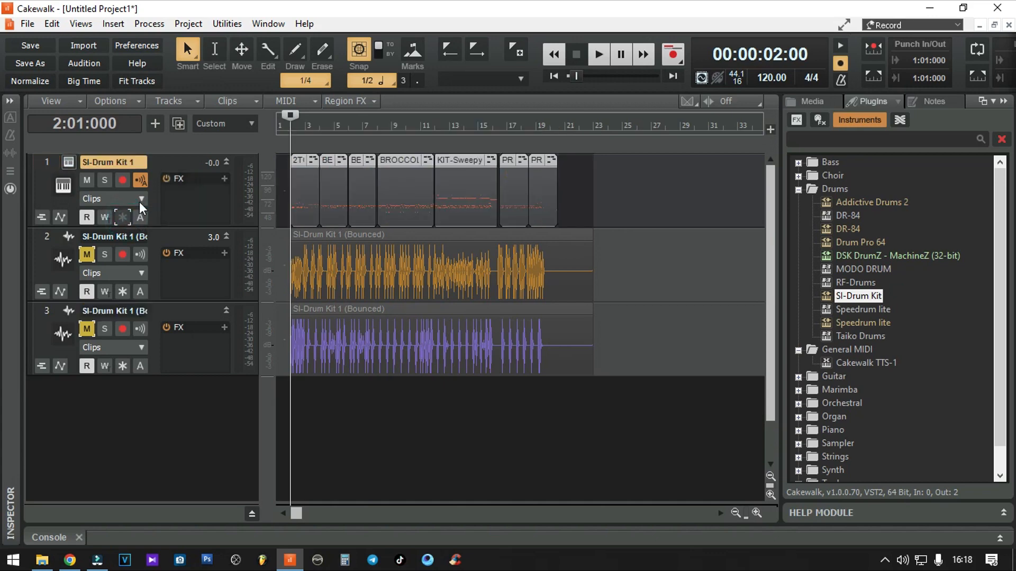
{"action": "left_click", "coordinate": [71, 162]}
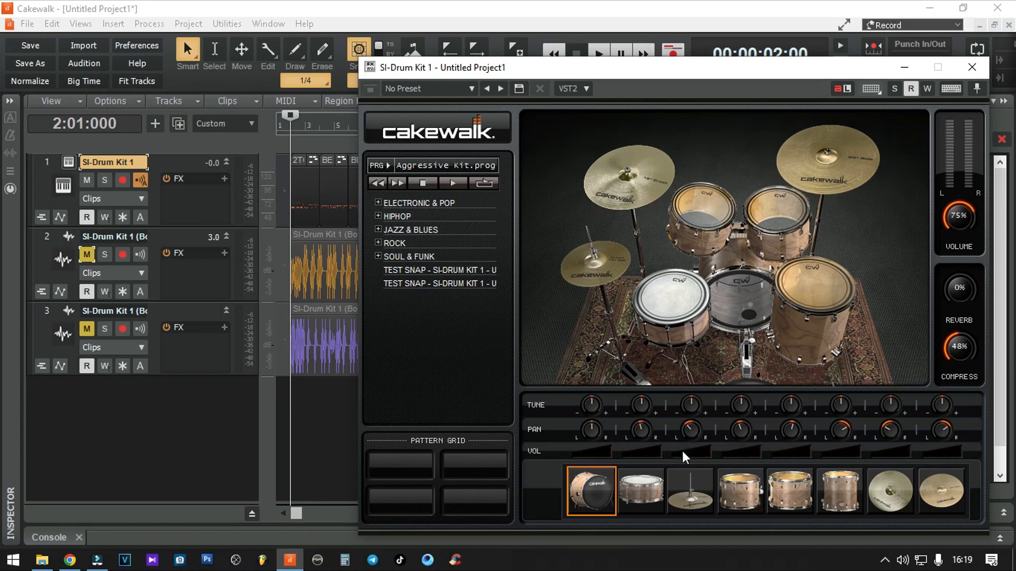
Raise the hi-hat's volume in the drum kit and center its pan
{"action": "left_click_drag", "start_coordinate": [678, 455], "coordinate": [789, 462]}
{"action": "mouse_move", "coordinate": [697, 456]}
{"action": "mouse_move", "coordinate": [689, 435]}
Play the project from the start to check the hi-hat on its own, stopping playback when done
{"action": "key", "text": "space"}
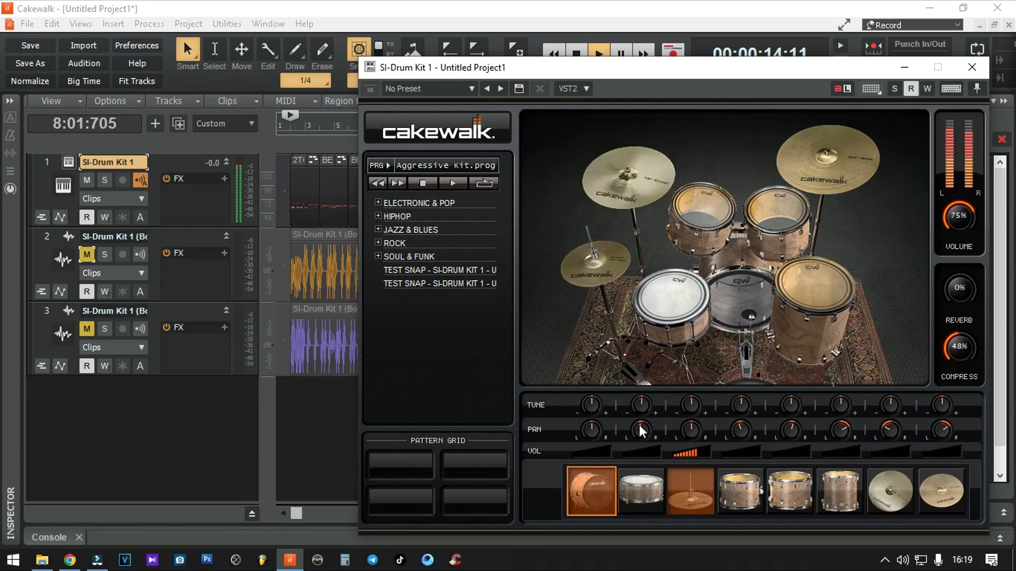
{"action": "key", "text": "space"}
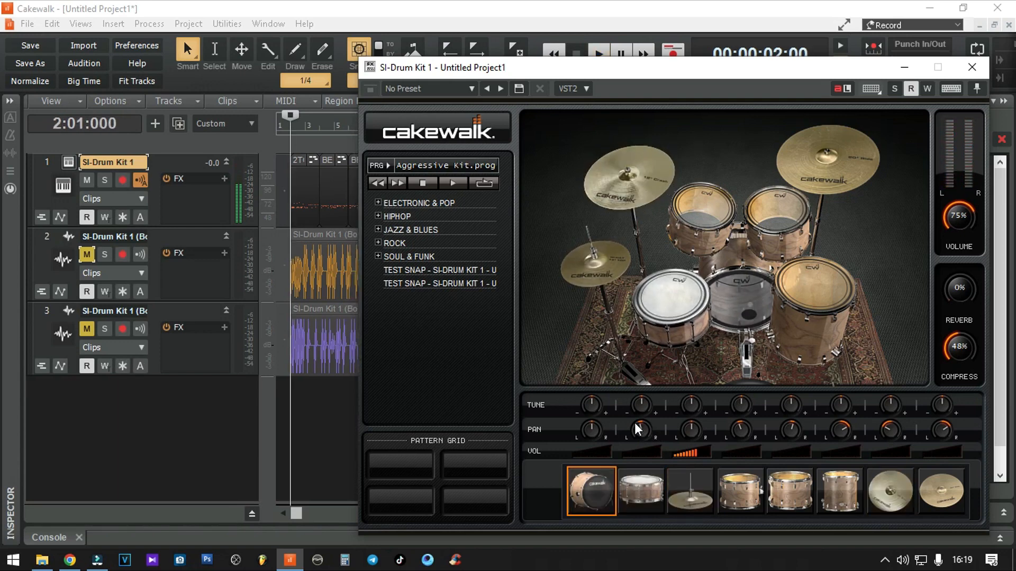
{"action": "scroll", "coordinate": [690, 453], "scroll_direction": "down", "scroll_amount": 1}
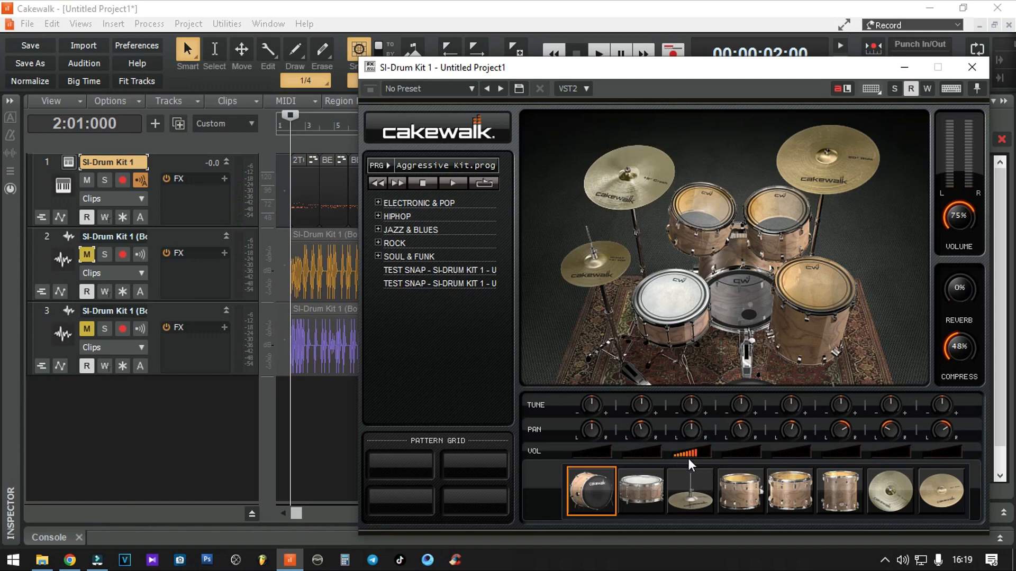
{"action": "key", "text": "space"}
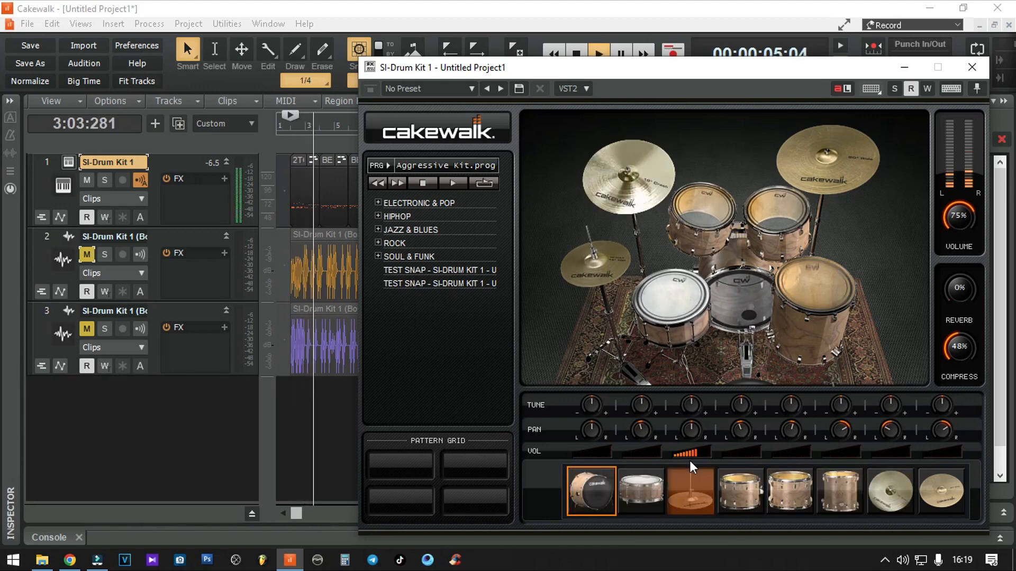
{"action": "key", "text": "space"}
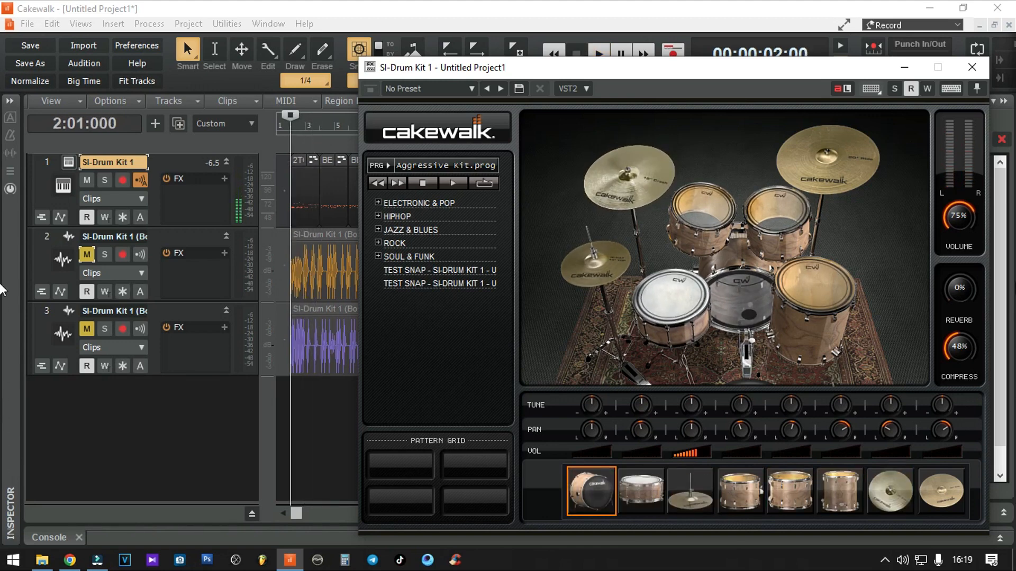
Close the instrument, freeze the SI-Drum Kit 1 track, and bounce the hi-hat to a new track in Mono format
{"action": "left_click", "coordinate": [981, 65]}
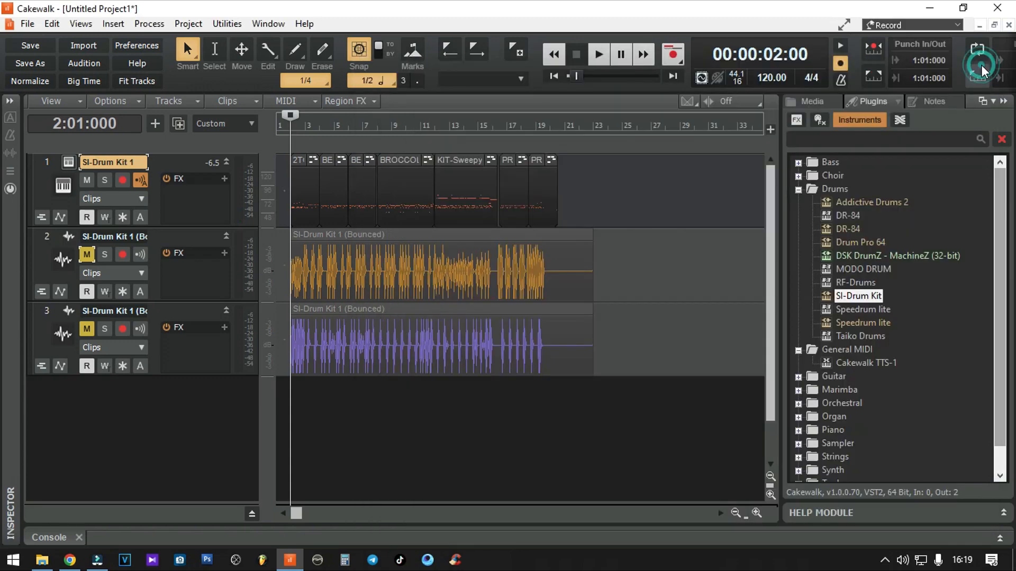
{"action": "left_click", "coordinate": [122, 217]}
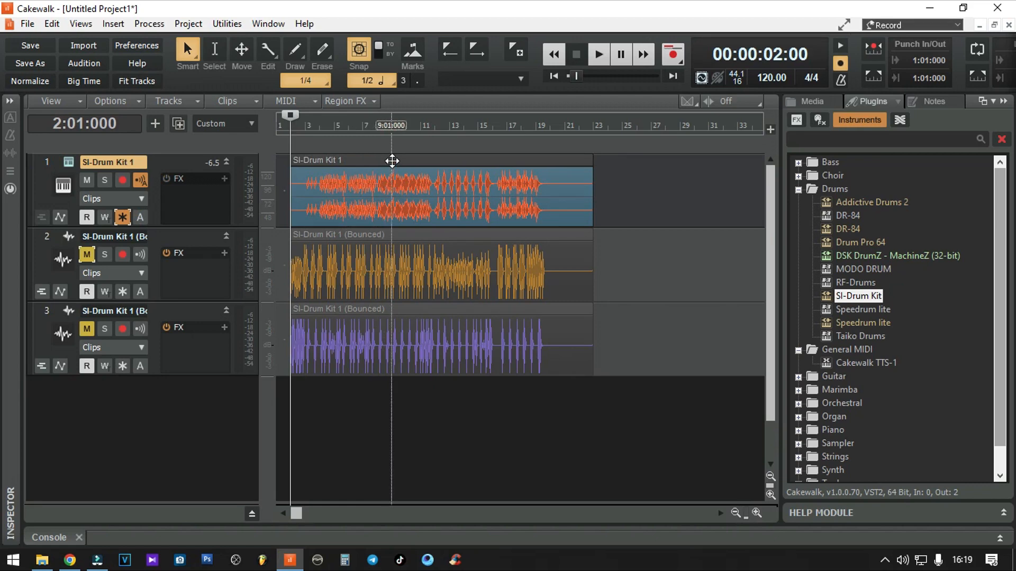
{"action": "left_click", "coordinate": [393, 161]}
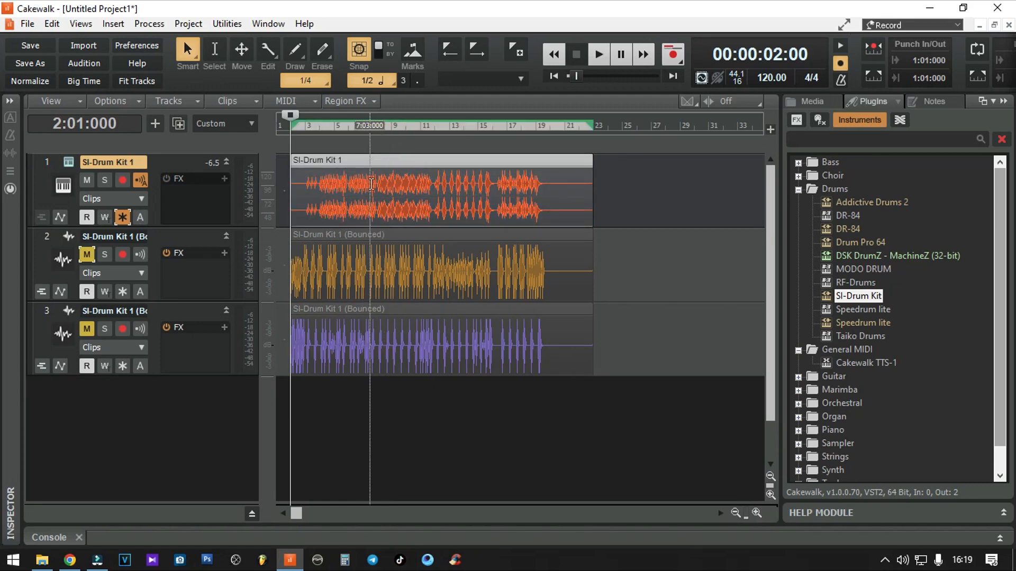
{"action": "left_click", "coordinate": [170, 98]}
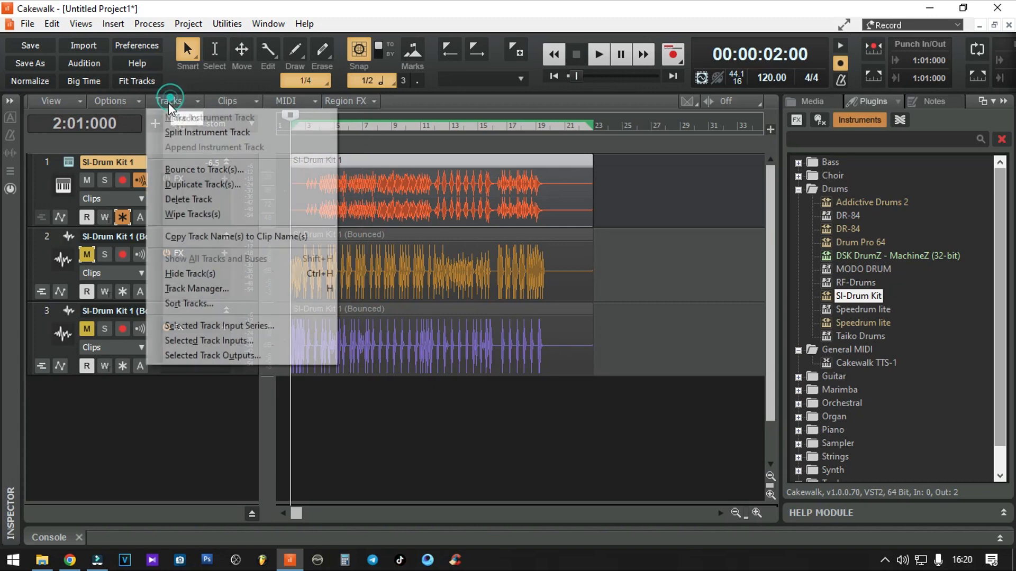
{"action": "left_click", "coordinate": [212, 177]}
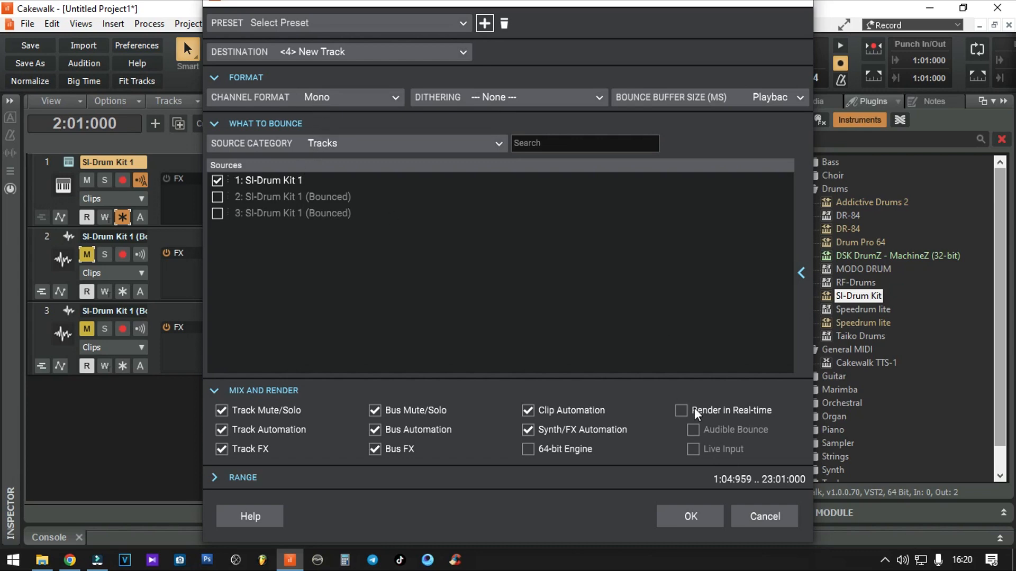
{"action": "left_click", "coordinate": [696, 523]}
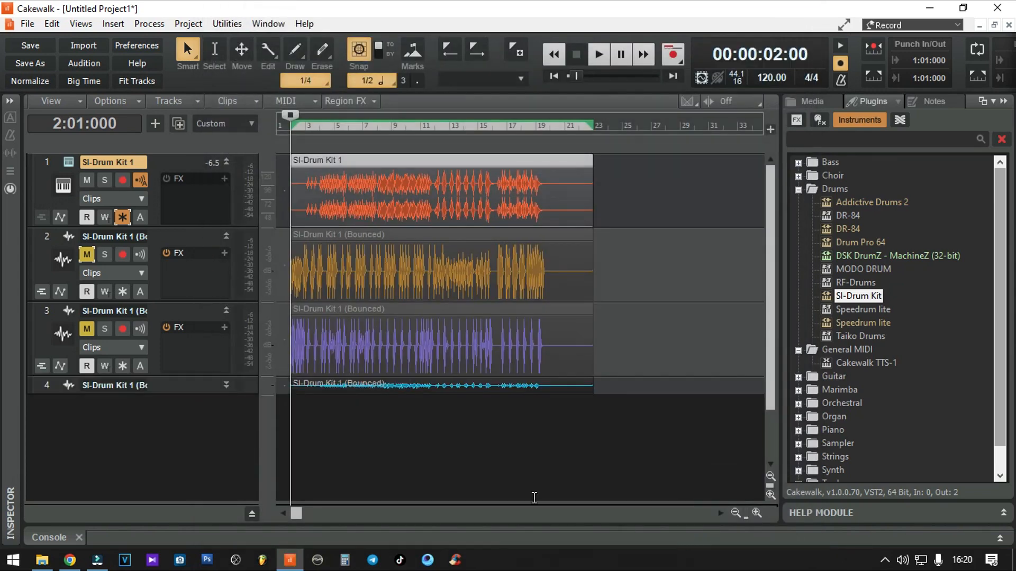
Expand and mute the bounced hi-hat track, then unfreeze the SI-Drum Kit 1 track and reopen its instrument
{"action": "left_click", "coordinate": [226, 385]}
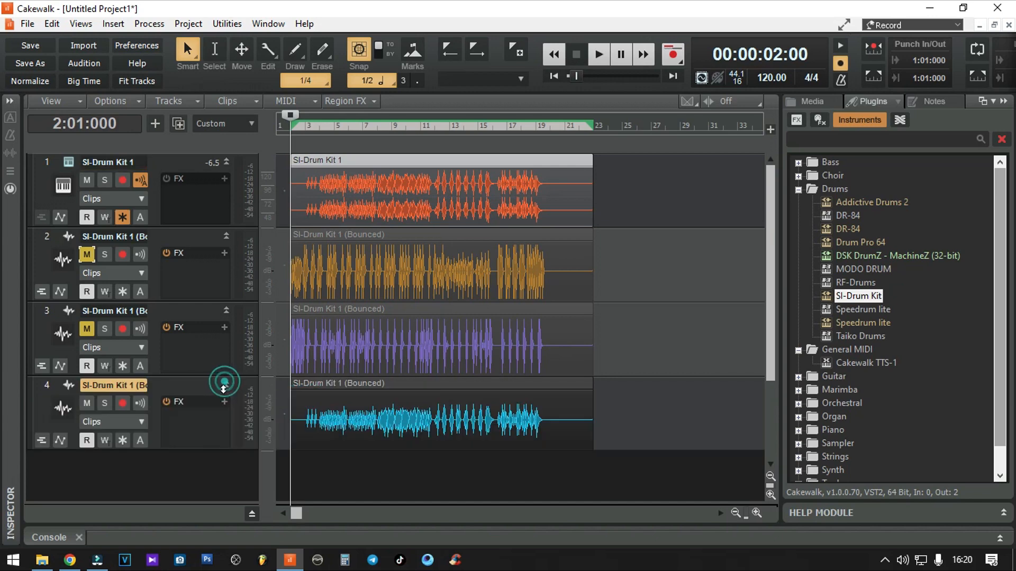
{"action": "left_click", "coordinate": [87, 402]}
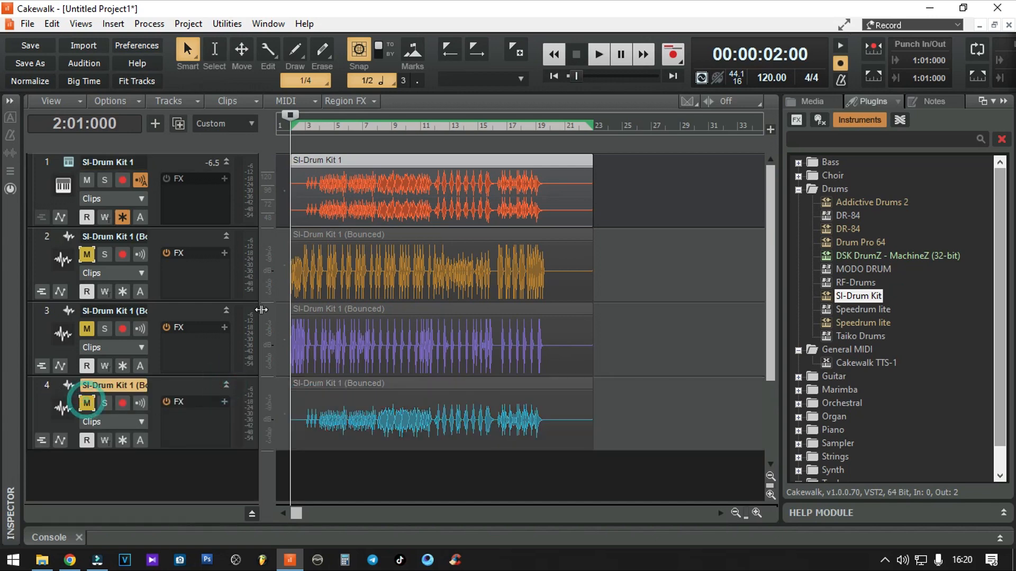
{"action": "left_click", "coordinate": [125, 215]}
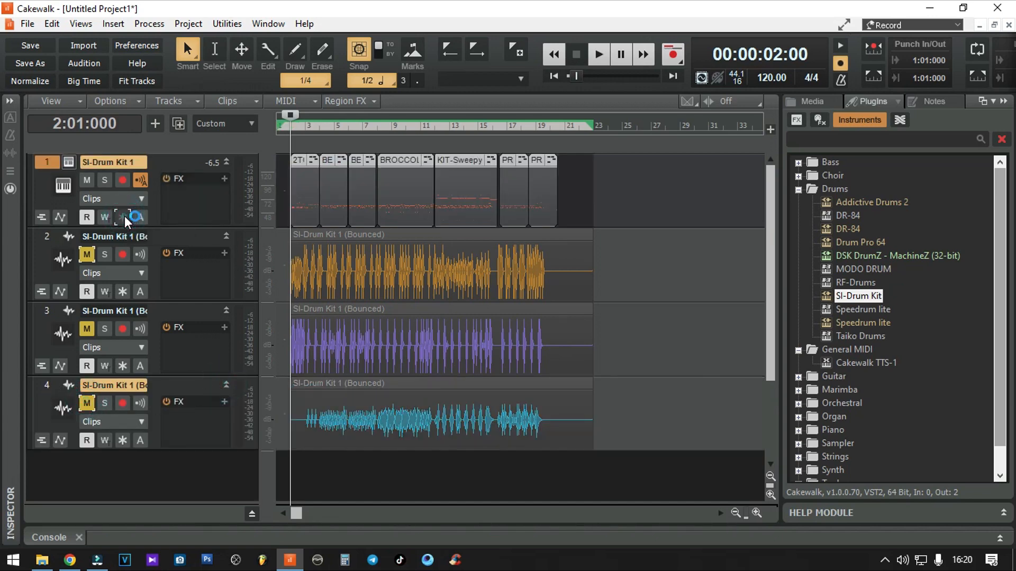
{"action": "left_click", "coordinate": [74, 165]}
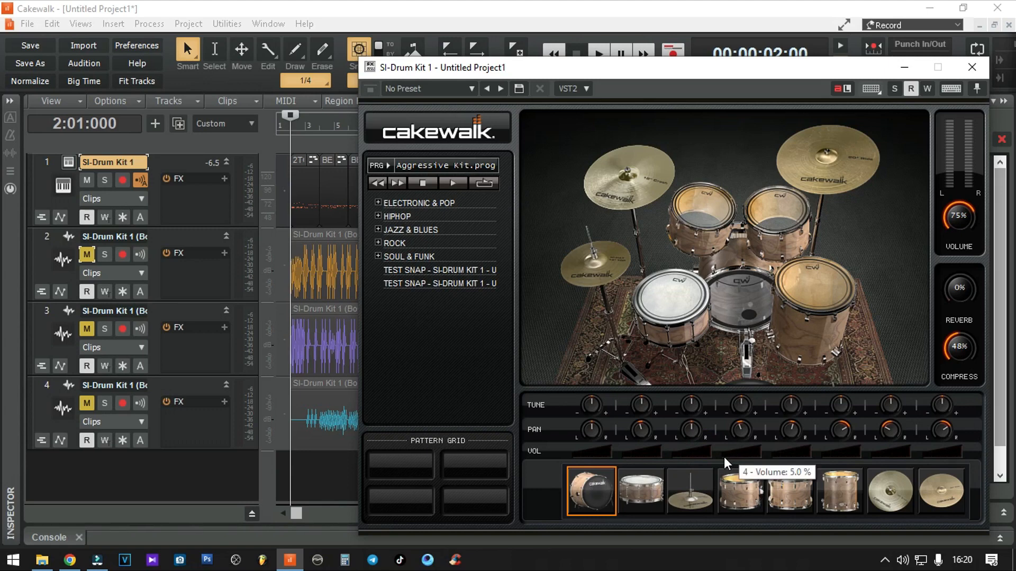
Raise the volumes of the three toms, setting pad 4 to 73.5%, and play the project to check them
{"action": "left_click_drag", "start_coordinate": [724, 456], "coordinate": [722, 461]}
{"action": "left_click_drag", "start_coordinate": [788, 454], "coordinate": [828, 465]}
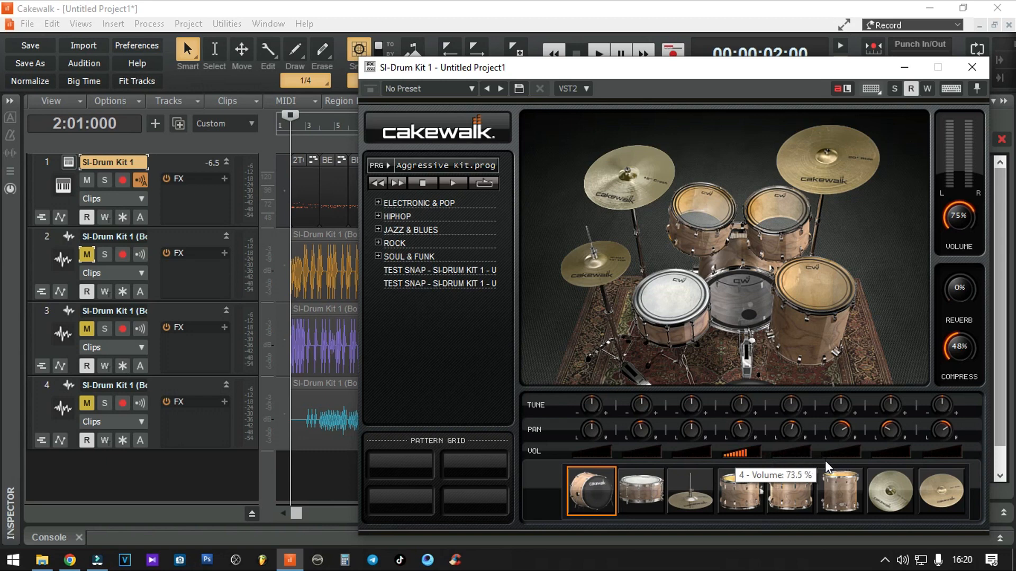
{"action": "left_click_drag", "start_coordinate": [821, 458], "coordinate": [823, 456]}
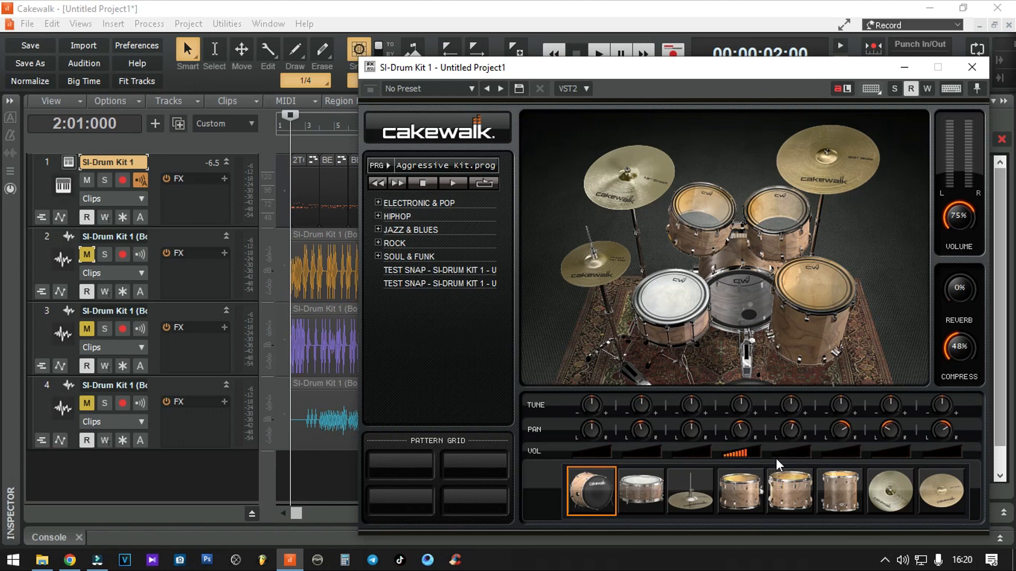
{"action": "left_click_drag", "start_coordinate": [776, 453], "coordinate": [944, 441]}
{"action": "left_click", "coordinate": [846, 449]}
{"action": "left_click_drag", "start_coordinate": [846, 450], "coordinate": [834, 463]}
{"action": "key", "text": "space"}
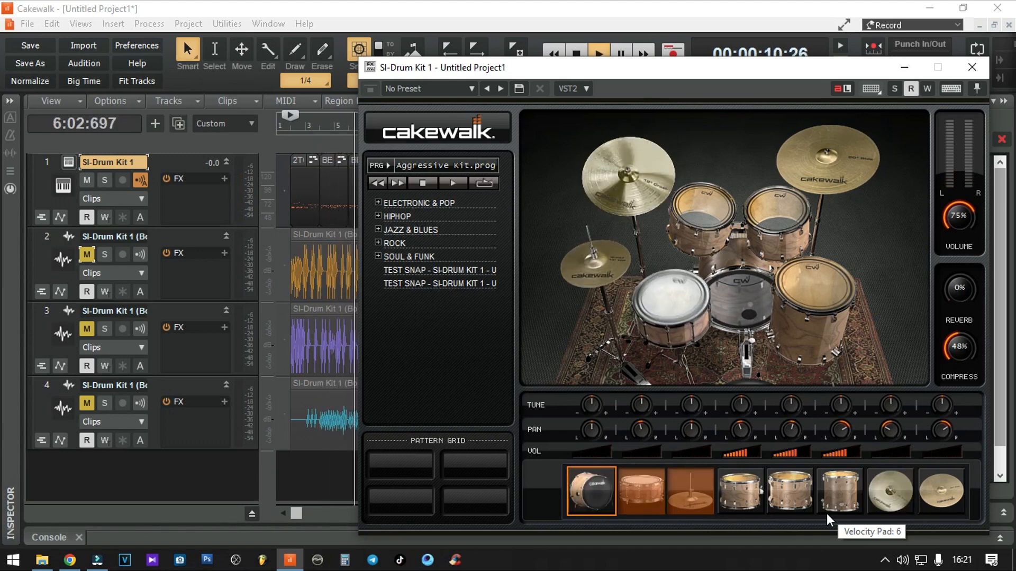
{"action": "key", "text": "space"}
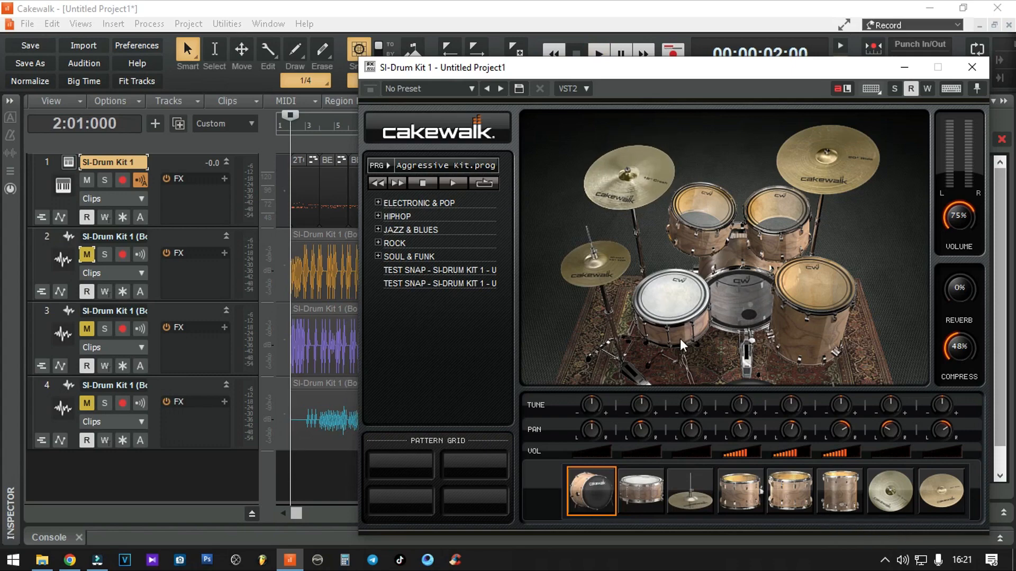
Freeze the SI-Drum Kit 1 track with its instrument closed, and bounce the toms to a new track in Stereo format
{"action": "left_click", "coordinate": [971, 67]}
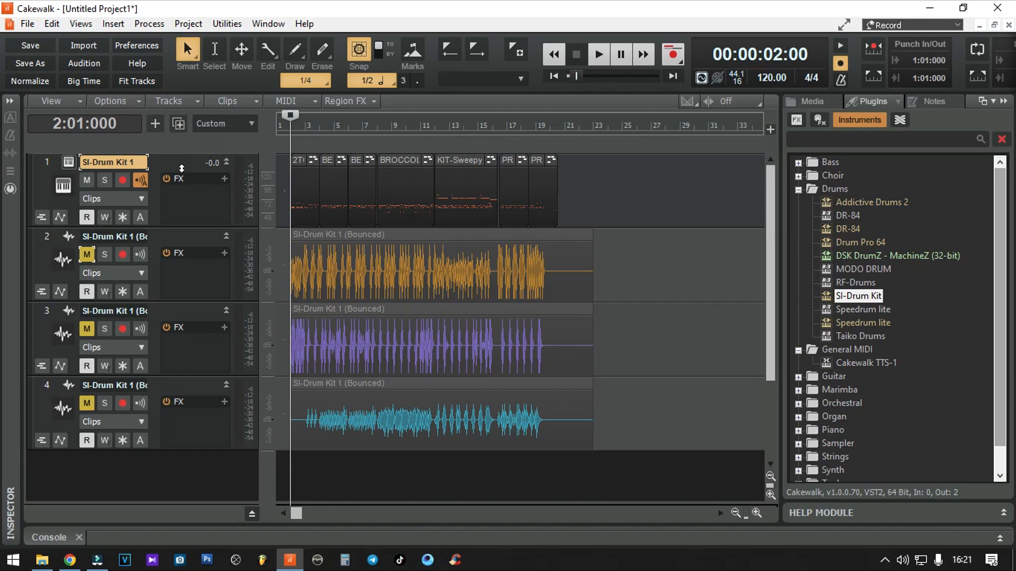
{"action": "left_click", "coordinate": [124, 219]}
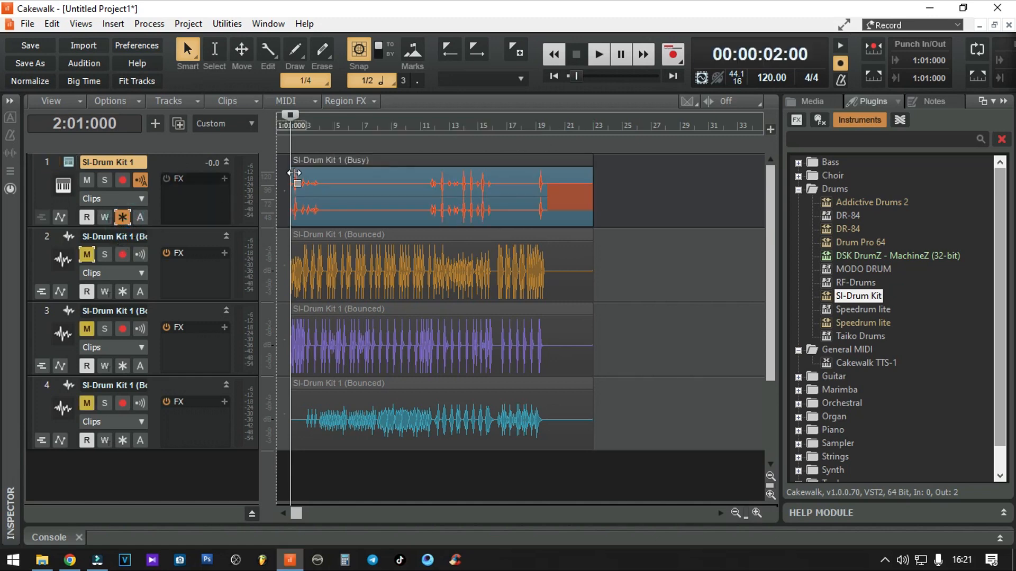
{"action": "left_click", "coordinate": [411, 165]}
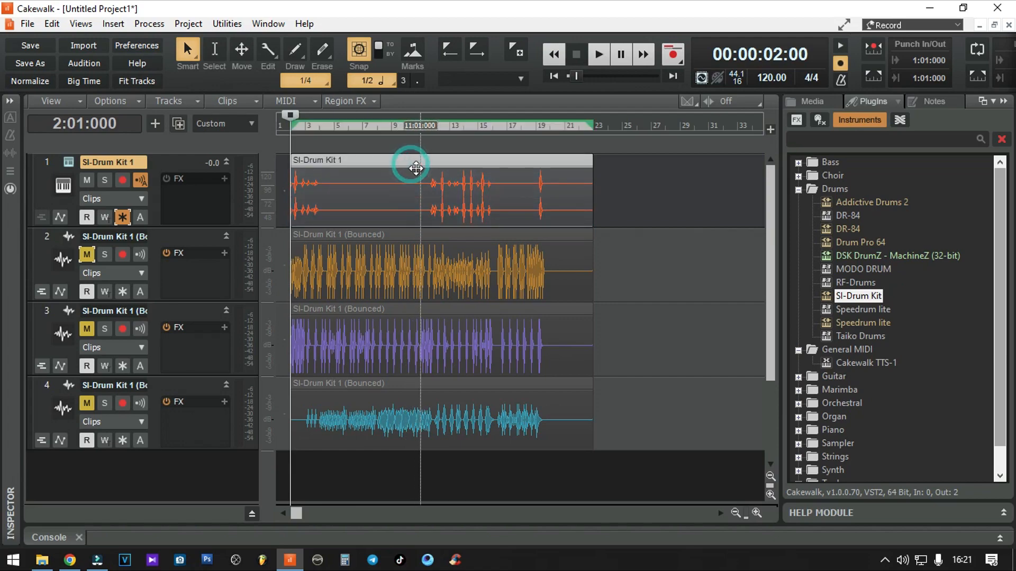
{"action": "left_click", "coordinate": [171, 98]}
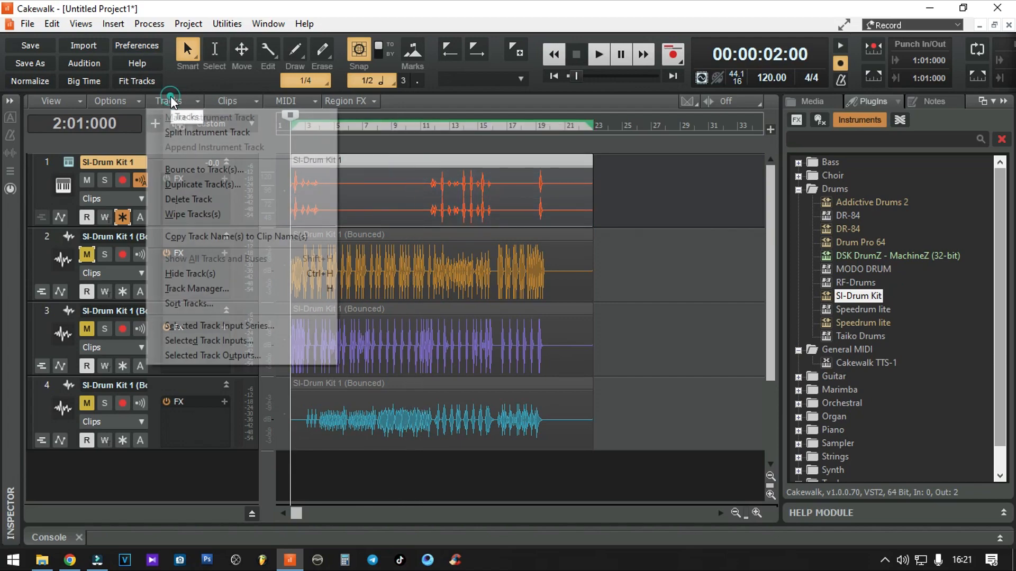
{"action": "left_click", "coordinate": [203, 170]}
{"action": "left_click", "coordinate": [299, 98]}
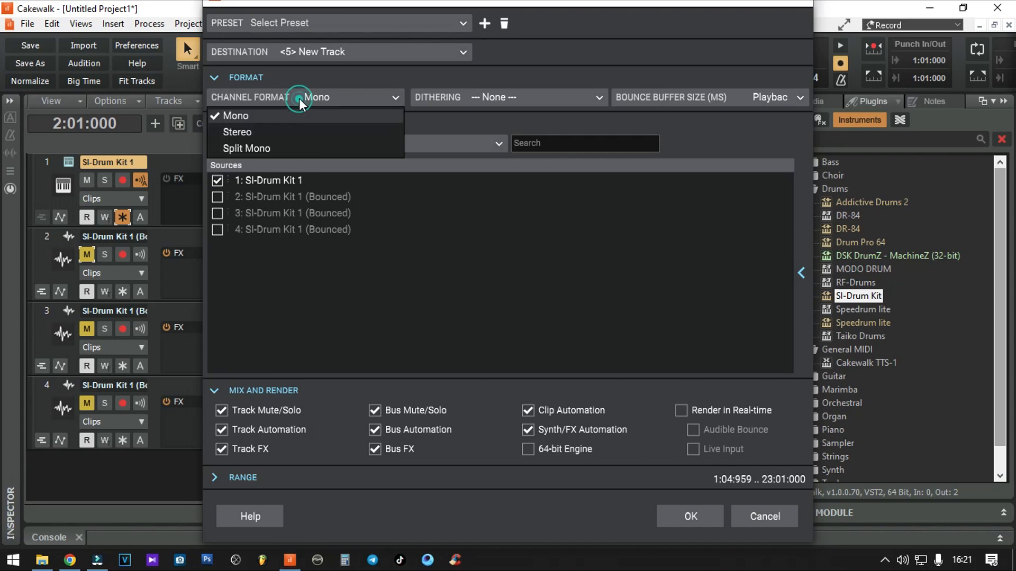
{"action": "left_click", "coordinate": [293, 133]}
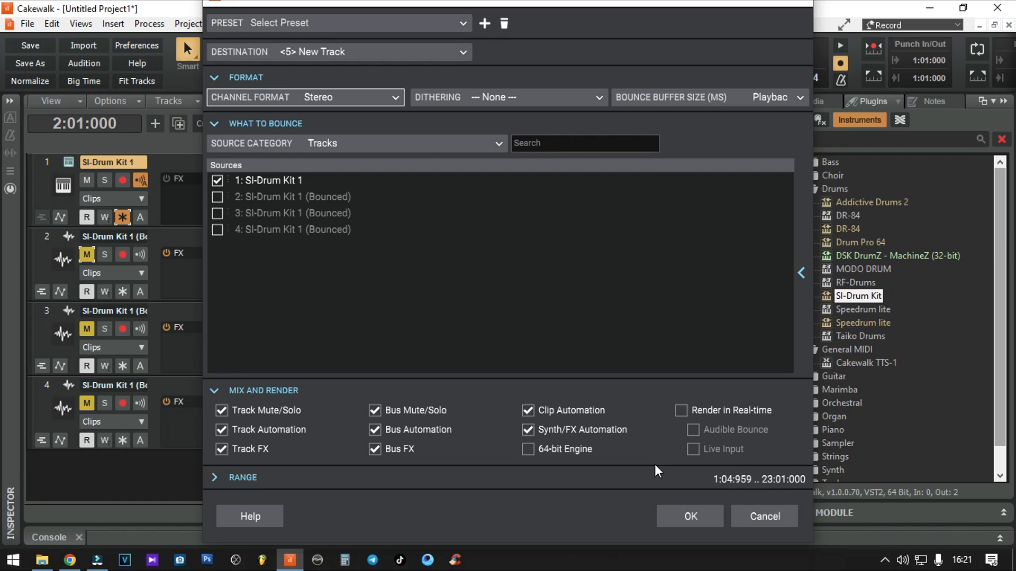
{"action": "left_click", "coordinate": [690, 516]}
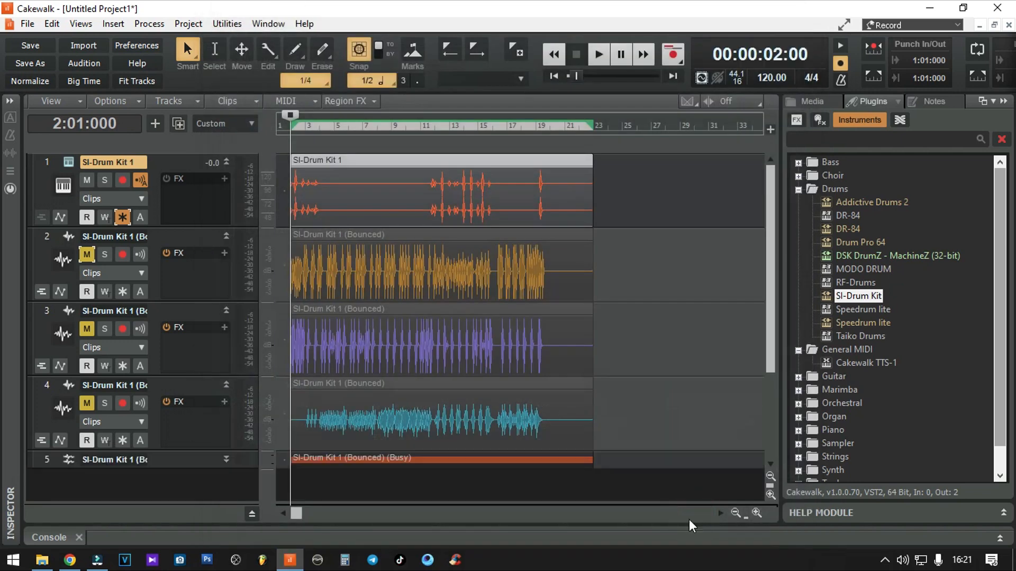
Expand the bounced toms track, then unfreeze the SI-Drum Kit 1 track and reopen its instrument
{"action": "left_click", "coordinate": [226, 460]}
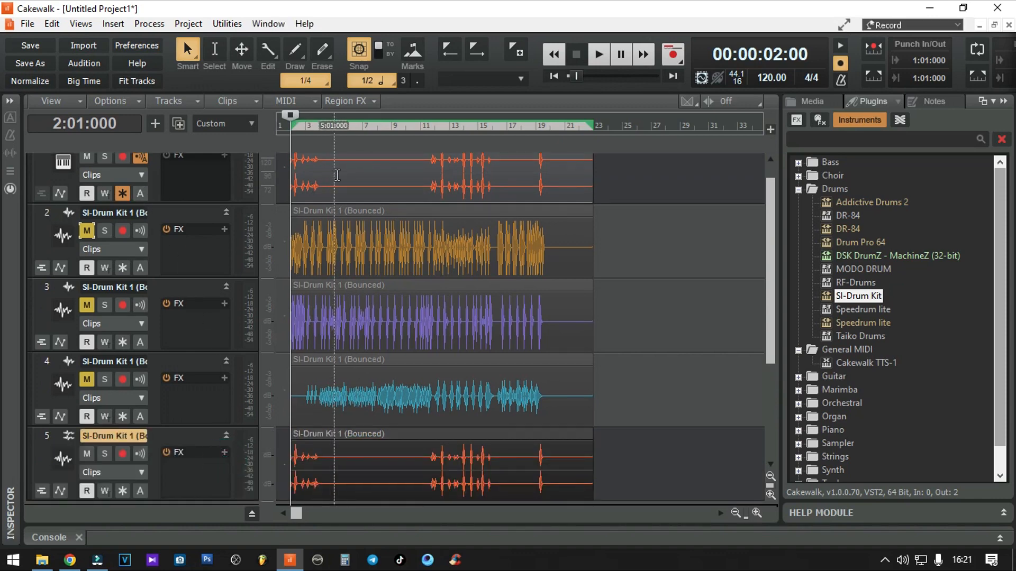
{"action": "scroll", "coordinate": [636, 265], "scroll_direction": "up", "scroll_amount": 1}
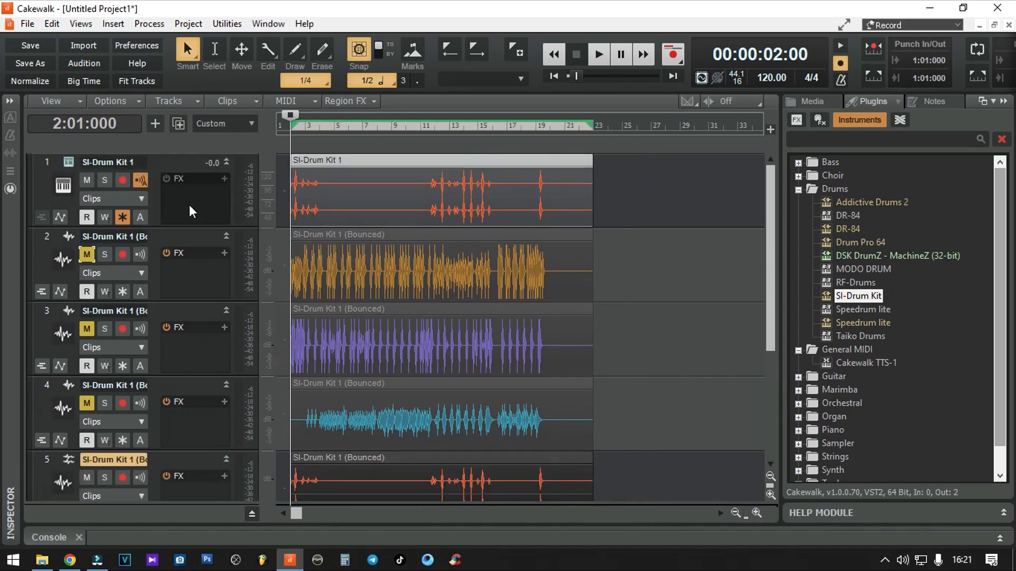
{"action": "left_click", "coordinate": [122, 218]}
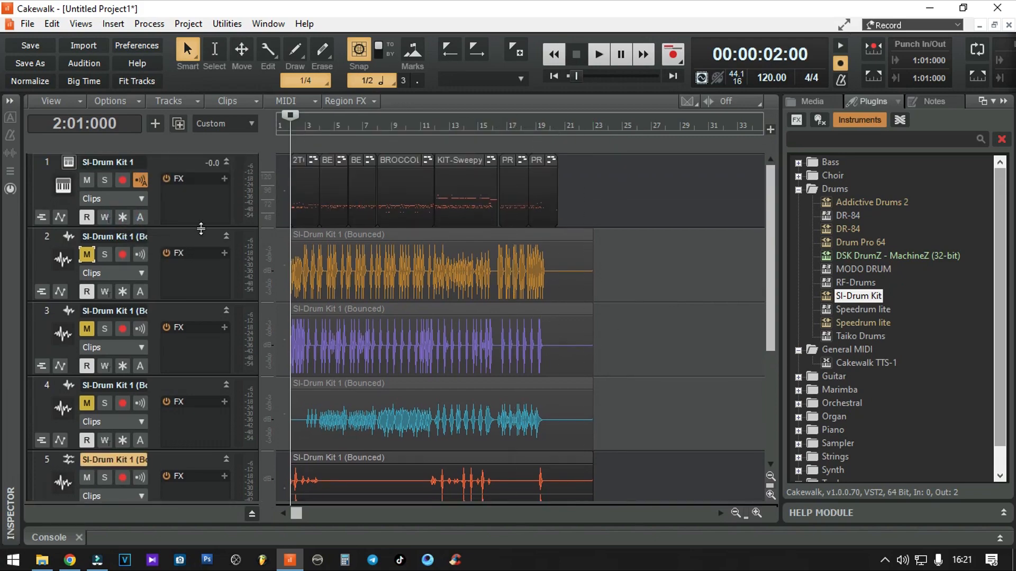
{"action": "left_click", "coordinate": [69, 161]}
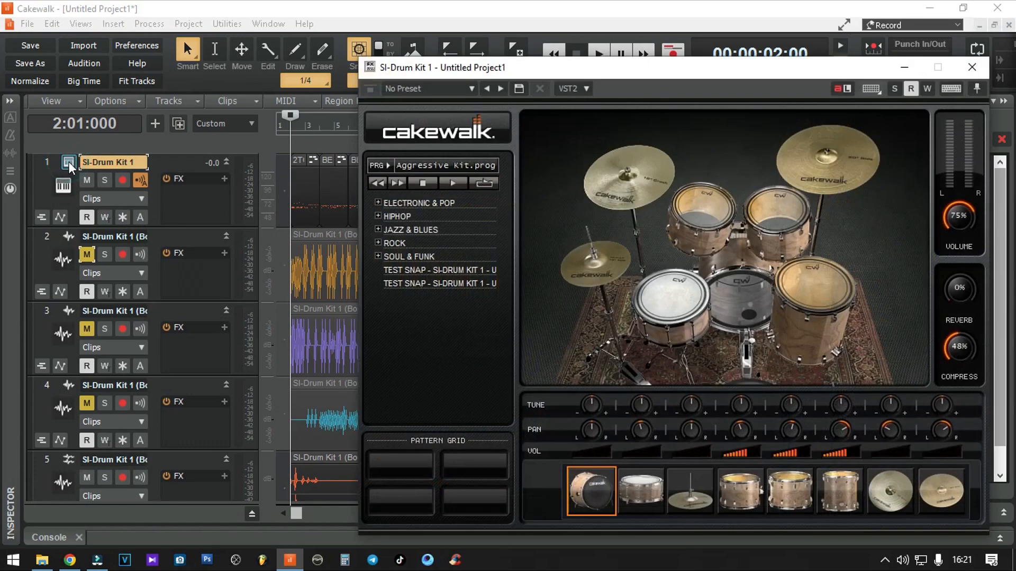
Turn the volumes of the three toms all the way down in the drum kit
{"action": "left_click_drag", "start_coordinate": [850, 455], "coordinate": [851, 492]}
{"action": "left_click_drag", "start_coordinate": [794, 450], "coordinate": [646, 465]}
{"action": "left_click_drag", "start_coordinate": [747, 449], "coordinate": [646, 458]}
Raise the volumes of the two cymbals on pads 7 and 8, setting pad 8 to 80%
{"action": "left_click_drag", "start_coordinate": [878, 457], "coordinate": [978, 451]}
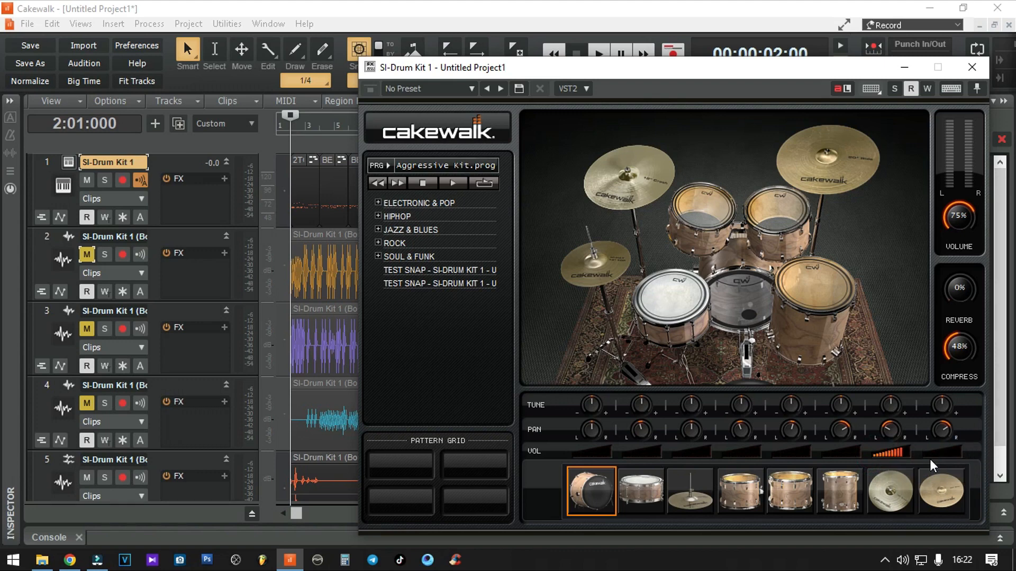
{"action": "left_click_drag", "start_coordinate": [929, 456], "coordinate": [2, 448]}
{"action": "left_click", "coordinate": [949, 452]}
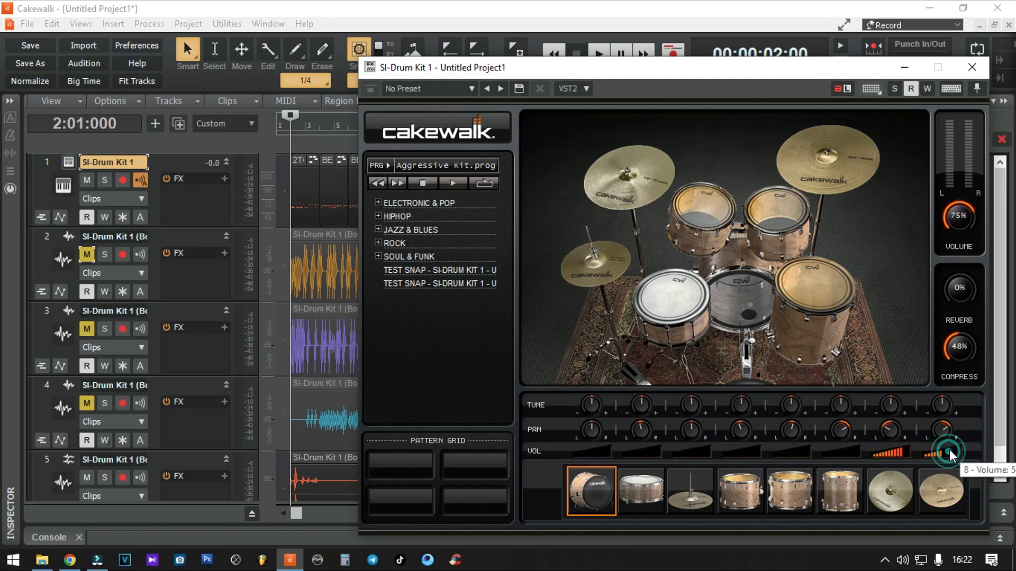
{"action": "left_click_drag", "start_coordinate": [714, 62], "coordinate": [628, 28]}
{"action": "mouse_move", "coordinate": [858, 420]}
{"action": "left_click_drag", "start_coordinate": [858, 419], "coordinate": [883, 399]}
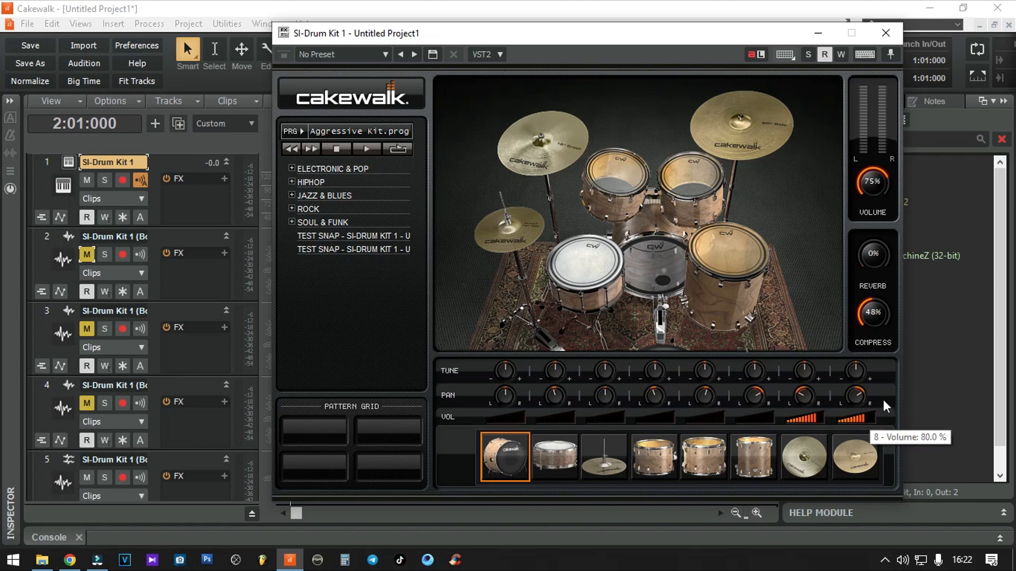
{"action": "left_click", "coordinate": [820, 420]}
{"action": "left_click_drag", "start_coordinate": [821, 419], "coordinate": [814, 423]}
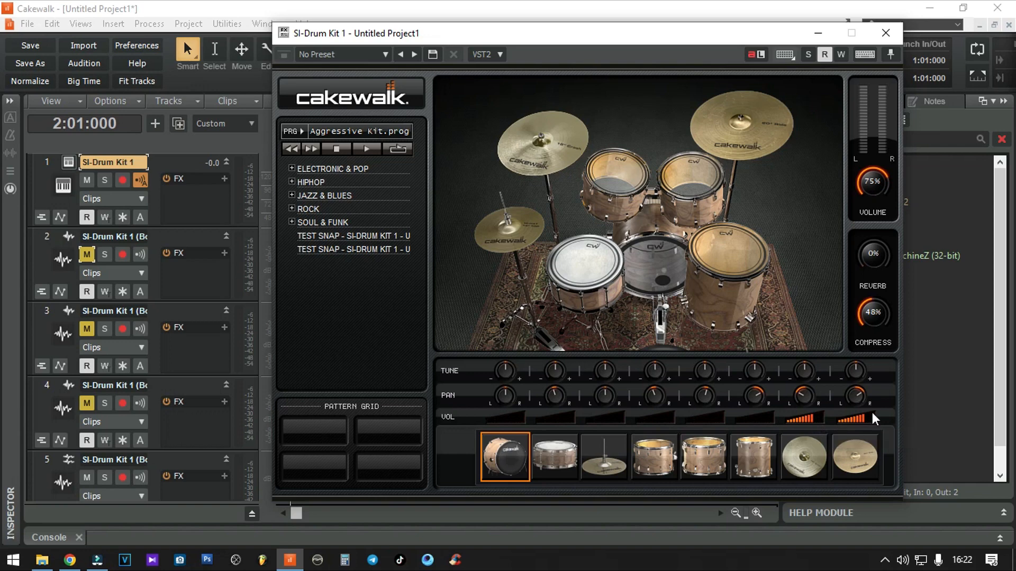
Play the project to check the cymbals, muting the bounced toms on track 5 during playback, and stop
{"action": "key", "text": "space"}
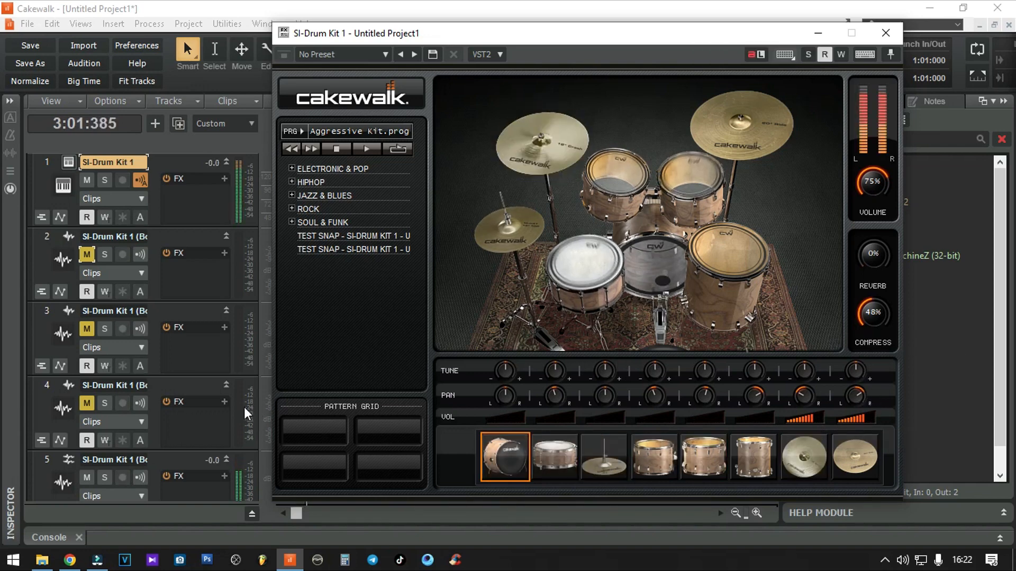
{"action": "left_click", "coordinate": [83, 481]}
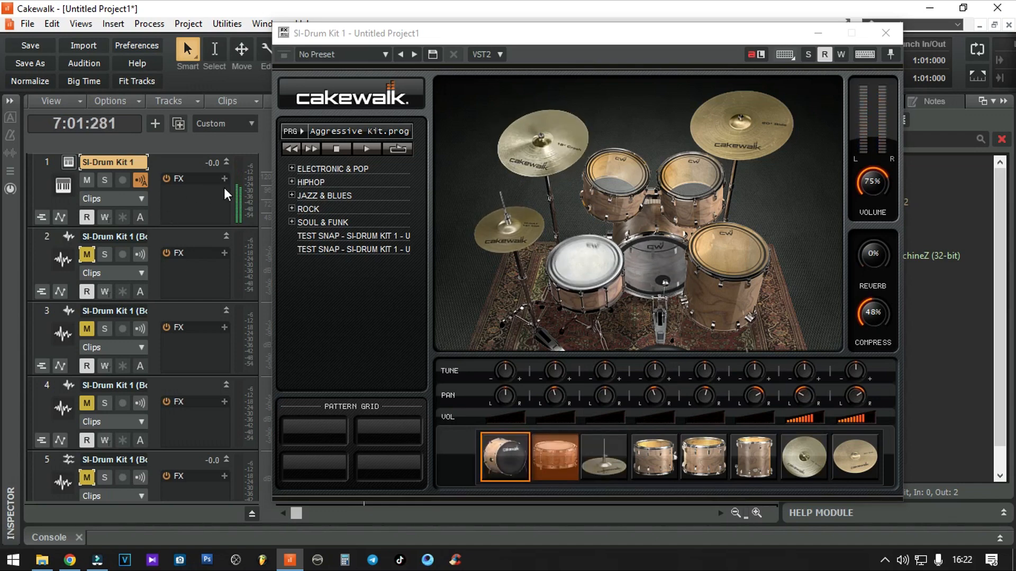
{"action": "key", "text": "space"}
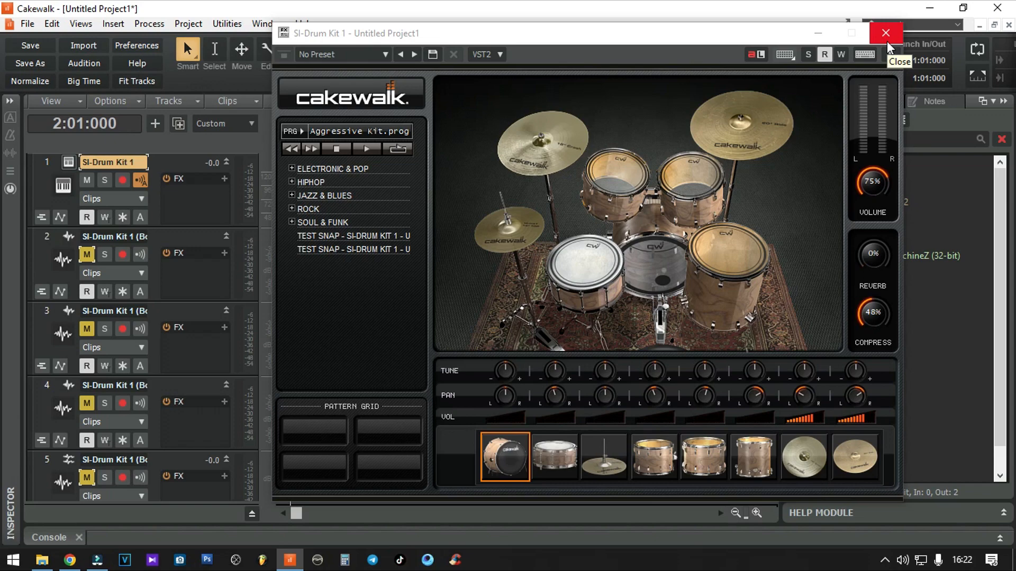
Freeze the SI-Drum Kit 1 track with its instrument closed, and bounce the cymbals to a new track in Stereo format
{"action": "left_click", "coordinate": [887, 40]}
{"action": "left_click", "coordinate": [124, 217]}
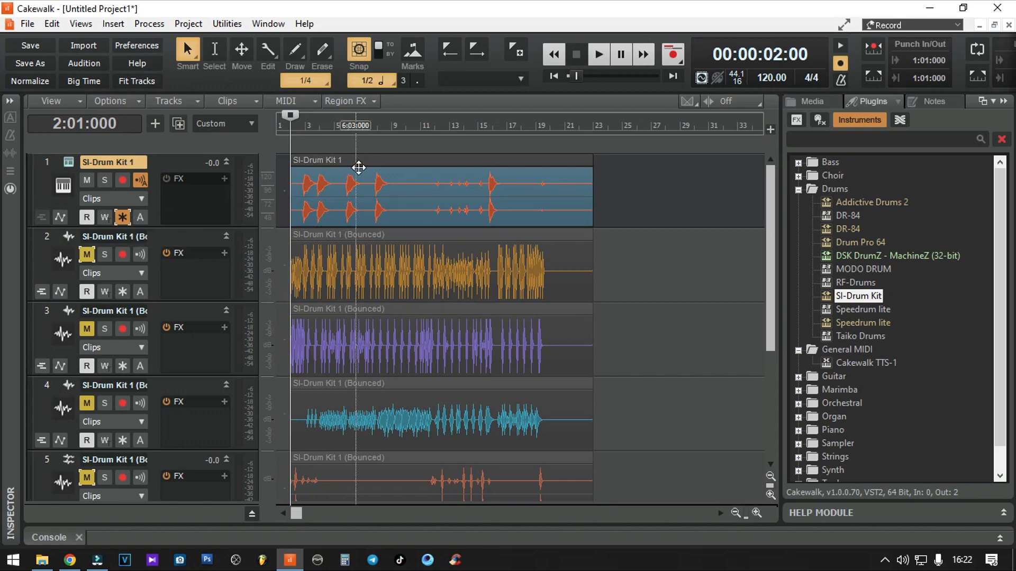
{"action": "left_click", "coordinate": [386, 160]}
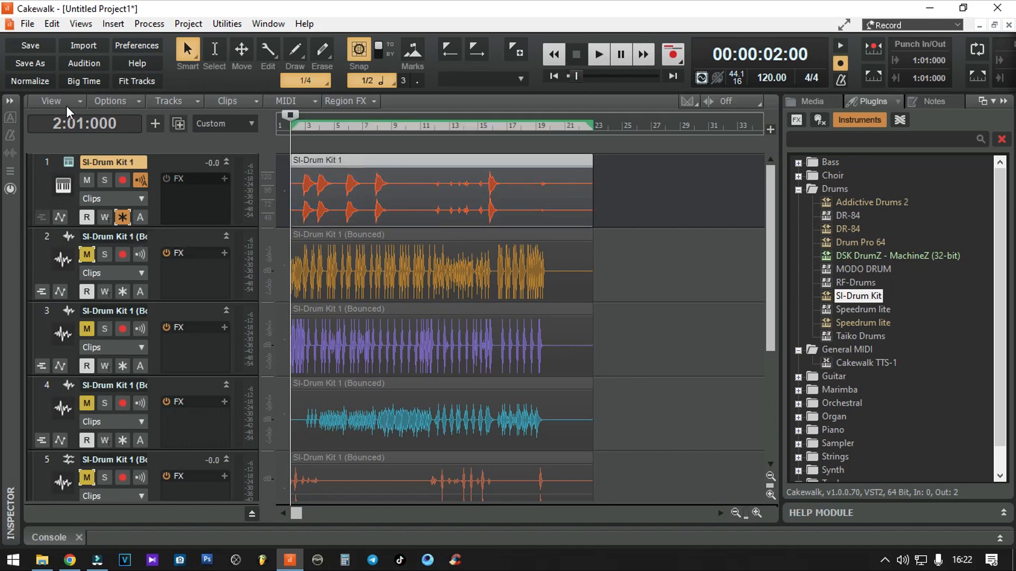
{"action": "left_click", "coordinate": [169, 100]}
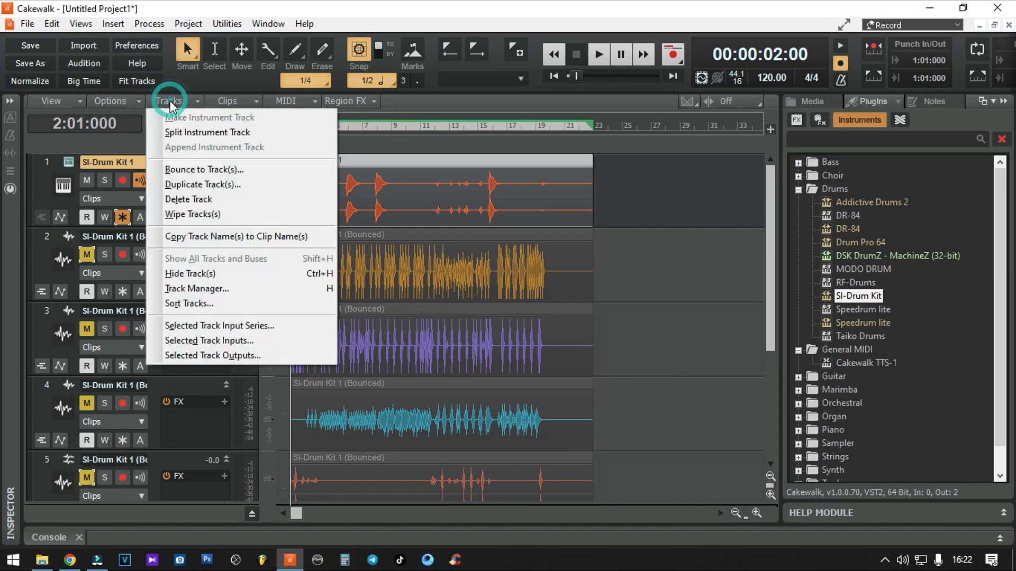
{"action": "left_click", "coordinate": [182, 169]}
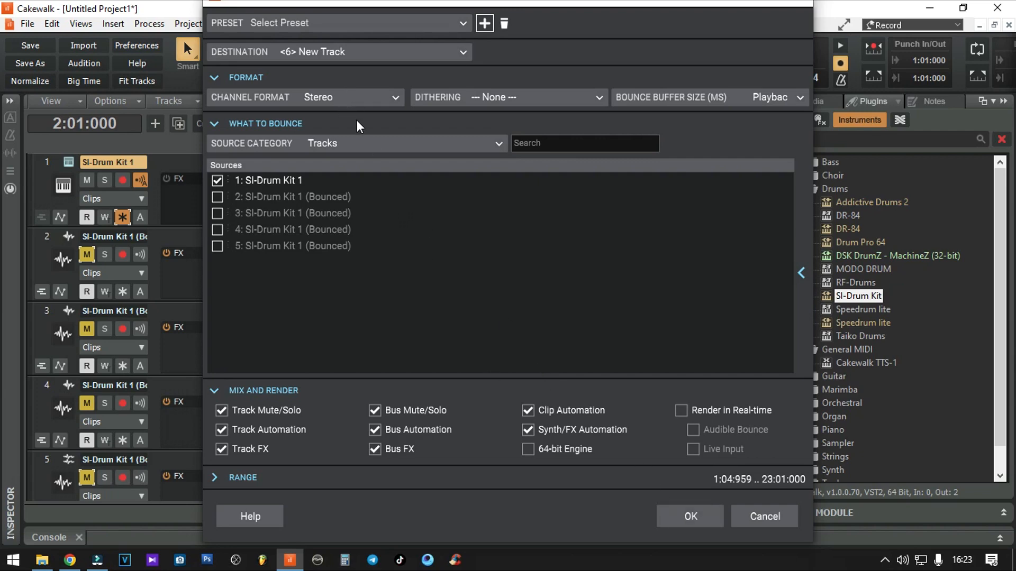
{"action": "left_click", "coordinate": [697, 516]}
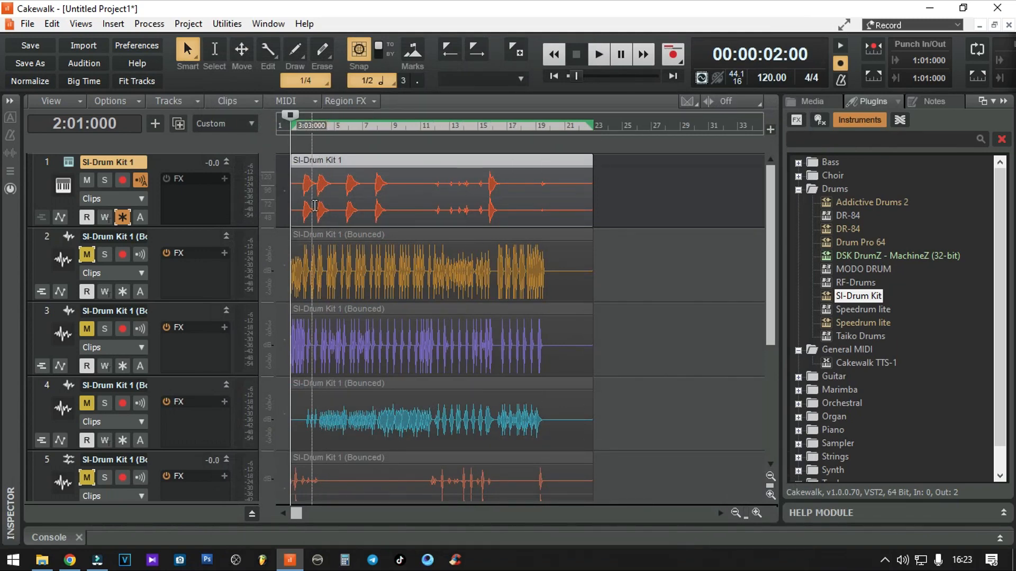
Unfreeze and archive the SI-Drum Kit 1 track, and unmute the bounced tracks 2 to 5
{"action": "left_click", "coordinate": [122, 217]}
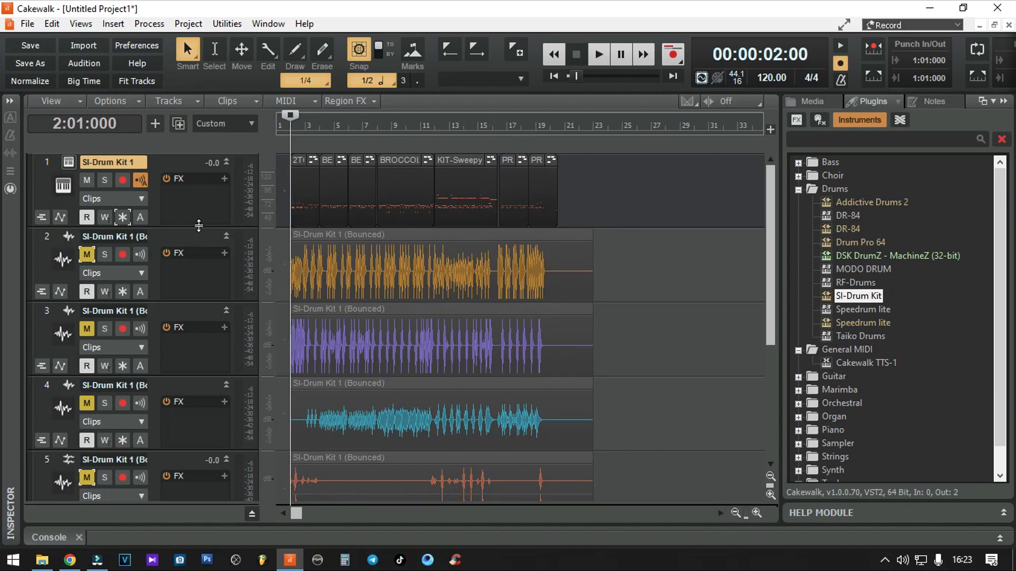
{"action": "left_click", "coordinate": [140, 217]}
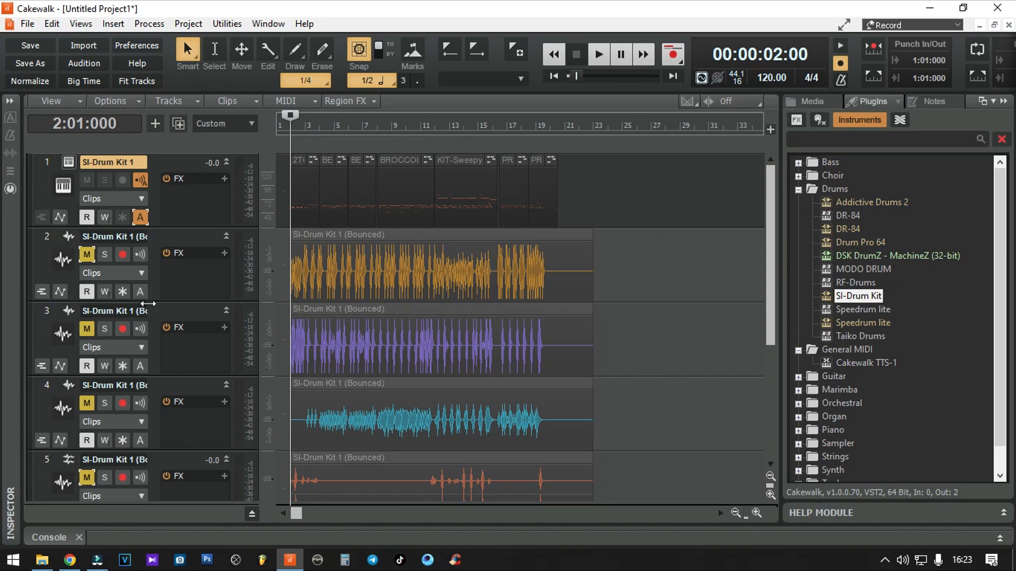
{"action": "left_click", "coordinate": [87, 255]}
{"action": "left_click", "coordinate": [86, 329]}
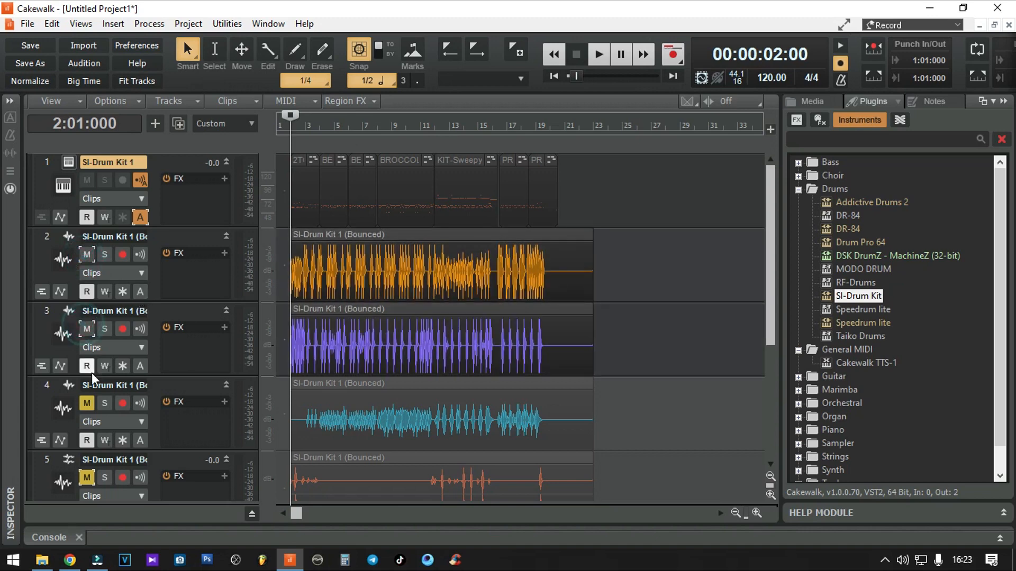
{"action": "left_click", "coordinate": [86, 403]}
{"action": "left_click", "coordinate": [90, 481]}
Play the bounced tracks together to check them, and view their channels in the Console before collapsing it
{"action": "key", "text": "space"}
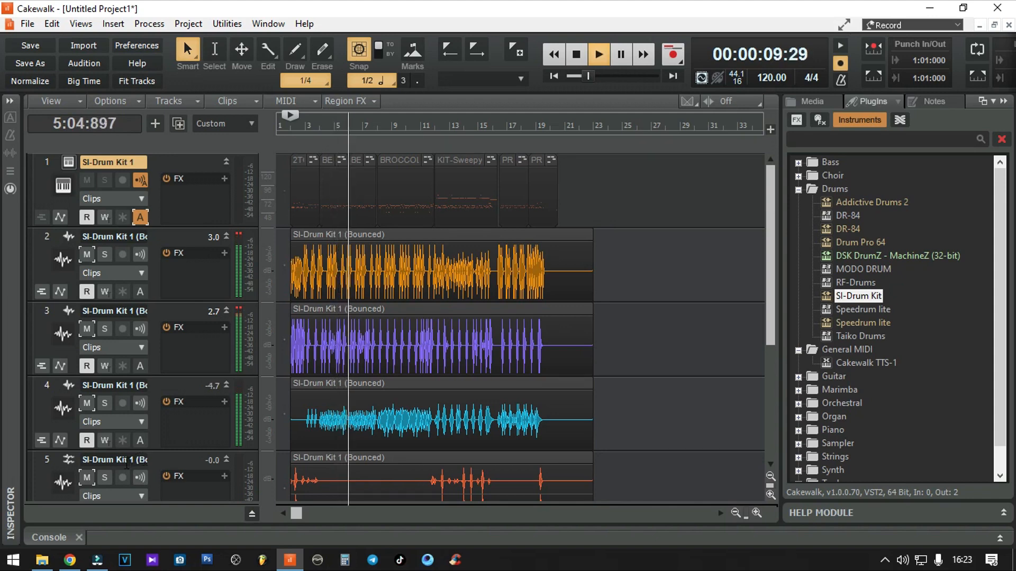
{"action": "key", "text": "space"}
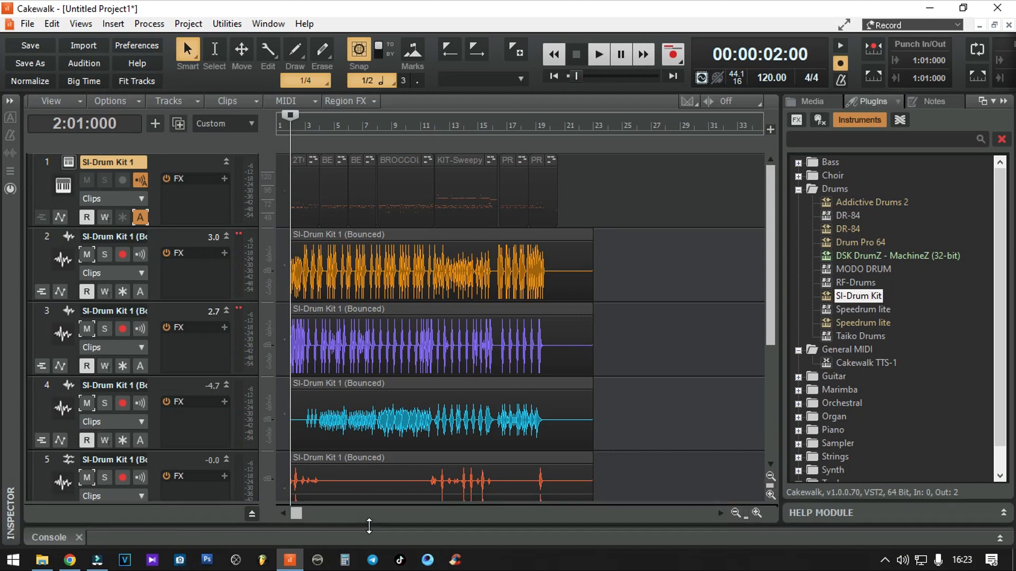
{"action": "left_click", "coordinate": [57, 538]}
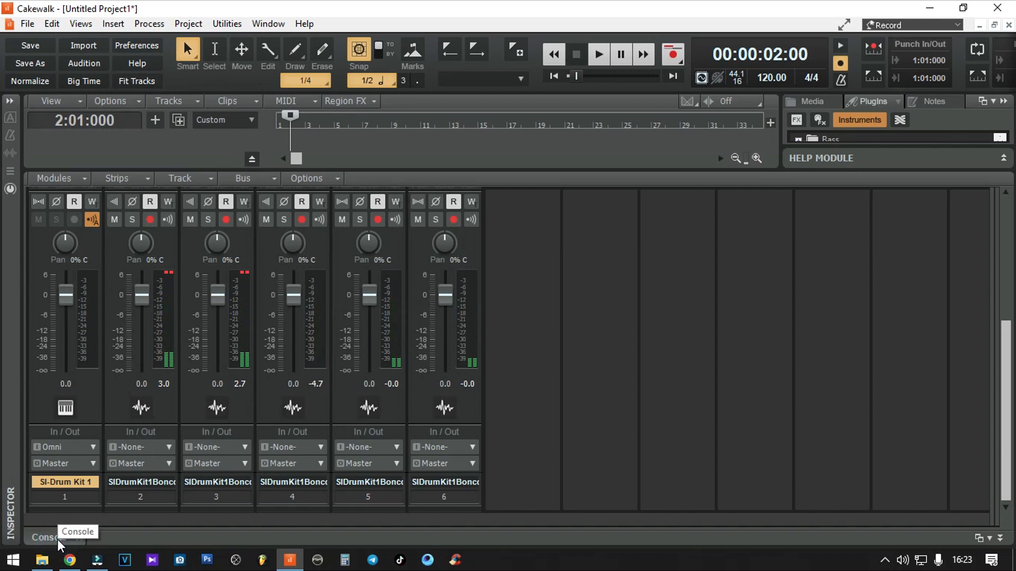
{"action": "double_click", "coordinate": [462, 170]}
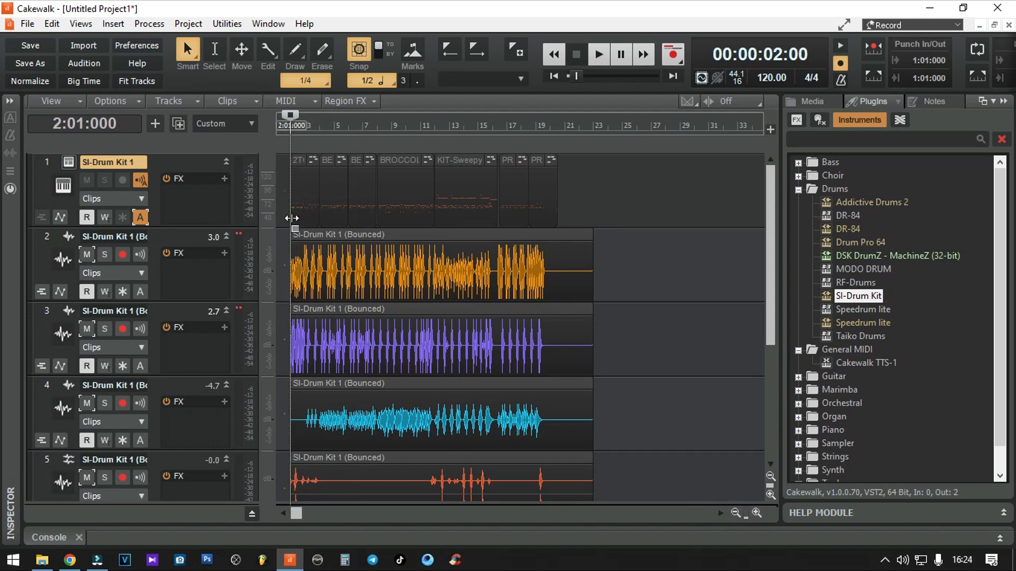
Open the first SI-Drum Kit 1 MIDI clip in the Piano Roll and collapse the velocity pane to show the drum notes
{"action": "double_click", "coordinate": [295, 209]}
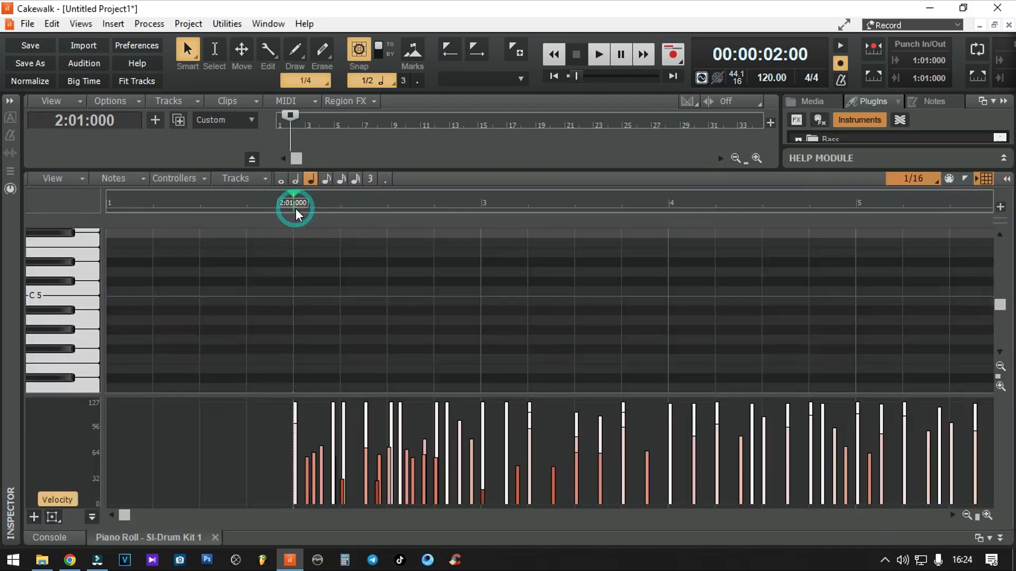
{"action": "double_click", "coordinate": [563, 395]}
{"action": "scroll", "coordinate": [397, 378], "scroll_direction": "down", "scroll_amount": 2}
{"action": "scroll", "coordinate": [400, 373], "scroll_direction": "down", "scroll_amount": 3}
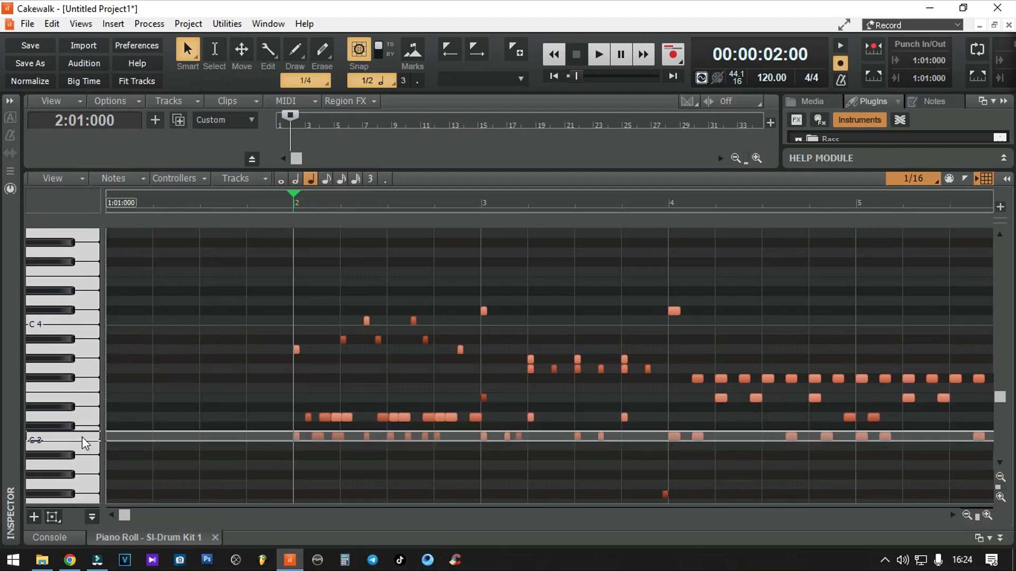
Select all C3 notes and then all D3 notes to inspect each drum's part, and clear the selection
{"action": "left_click", "coordinate": [91, 438]}
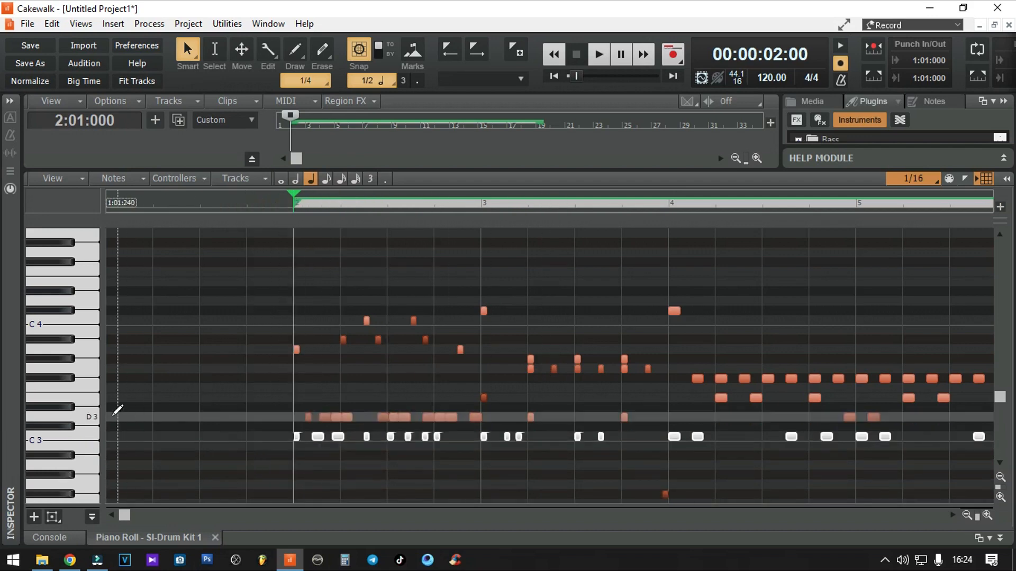
{"action": "left_click", "coordinate": [95, 418]}
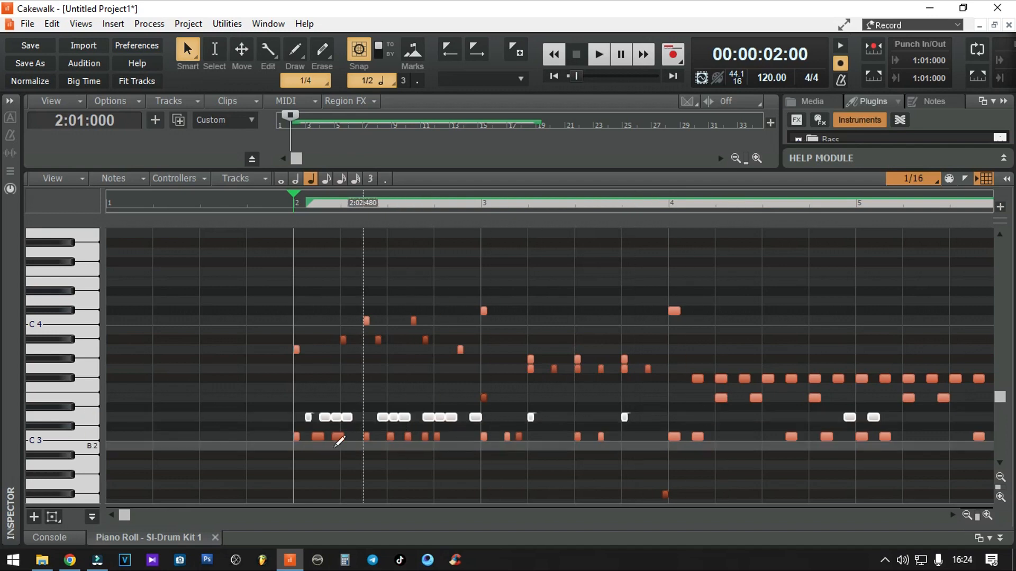
{"action": "left_click", "coordinate": [67, 407]}
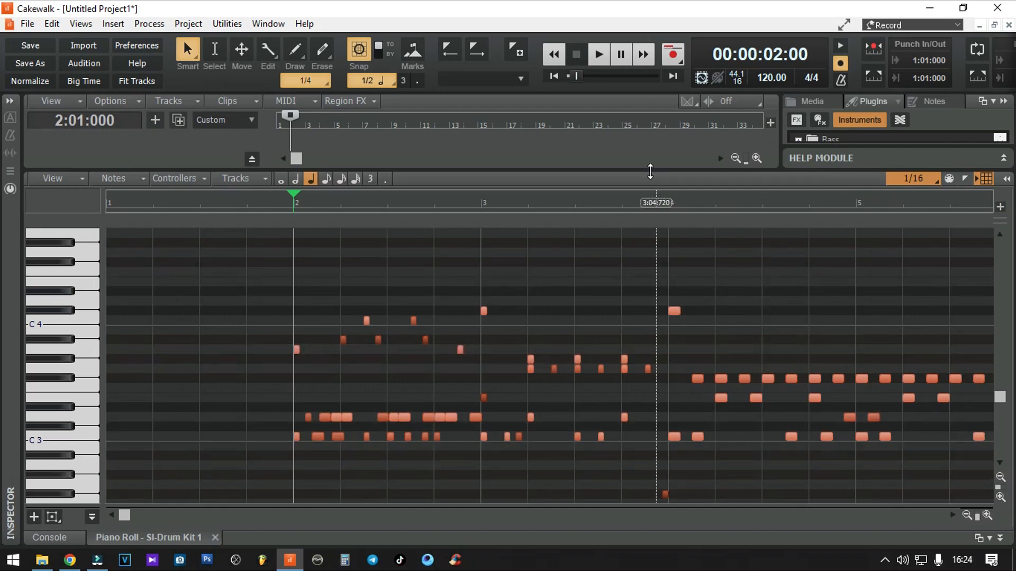
Unarchive the SI-Drum Kit 1 track, and freeze and unfreeze its synth
{"action": "left_click_drag", "start_coordinate": [650, 167], "coordinate": [650, 524]}
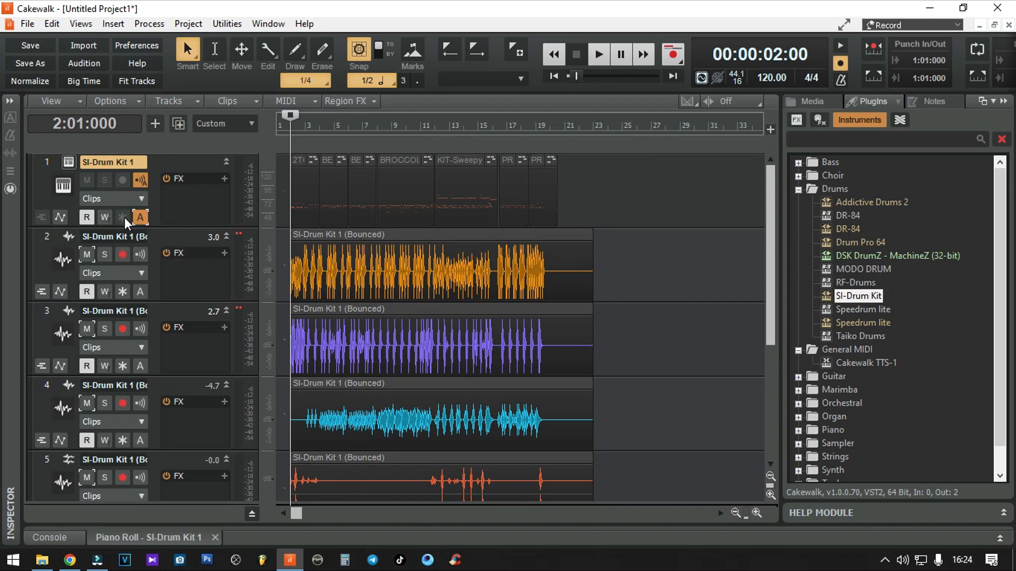
{"action": "left_click", "coordinate": [144, 218]}
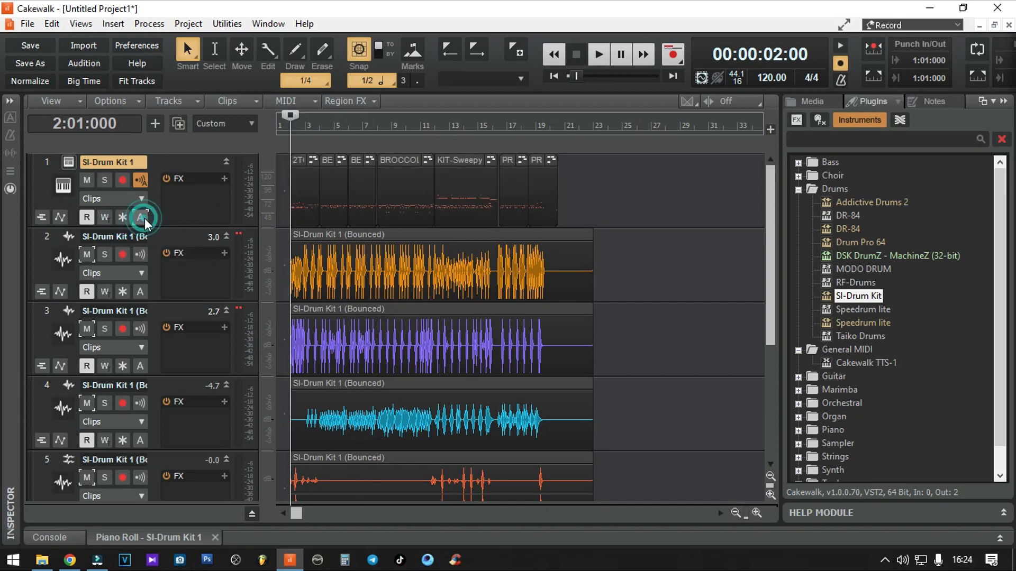
{"action": "left_click", "coordinate": [122, 218]}
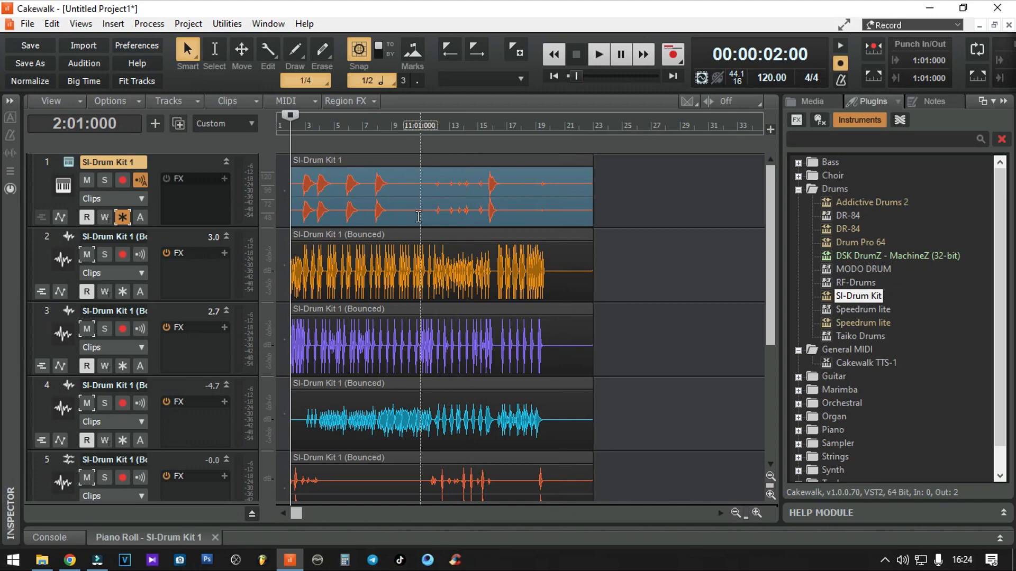
{"action": "left_click", "coordinate": [122, 218]}
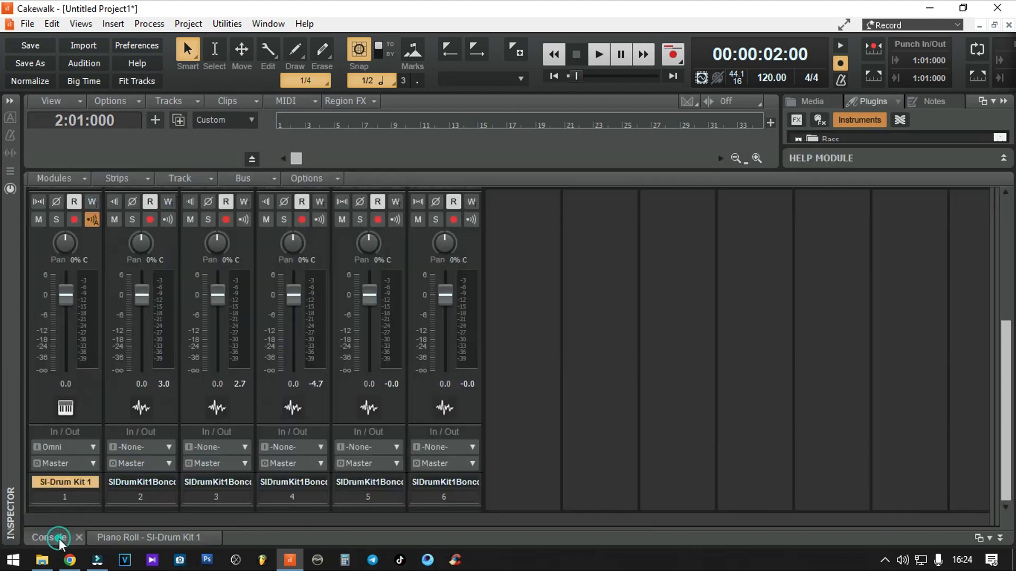
Examine the channel strips in the enlarged Console, including the gain, ProChannel, FX and sends sections, and collapse it
{"action": "left_click", "coordinate": [59, 538]}
{"action": "left_click_drag", "start_coordinate": [581, 171], "coordinate": [582, 87]}
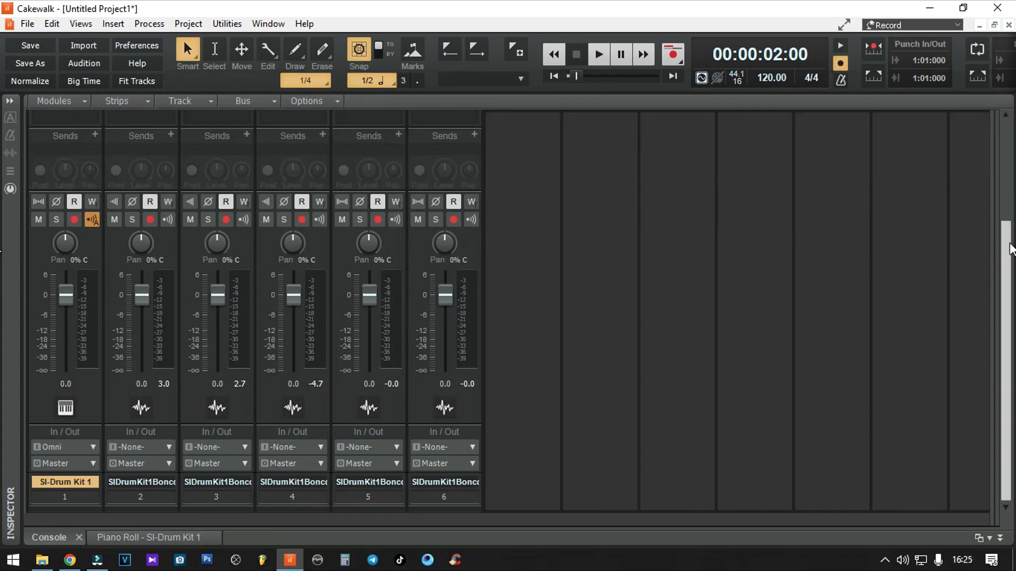
{"action": "scroll", "coordinate": [316, 197], "scroll_direction": "up", "scroll_amount": 5}
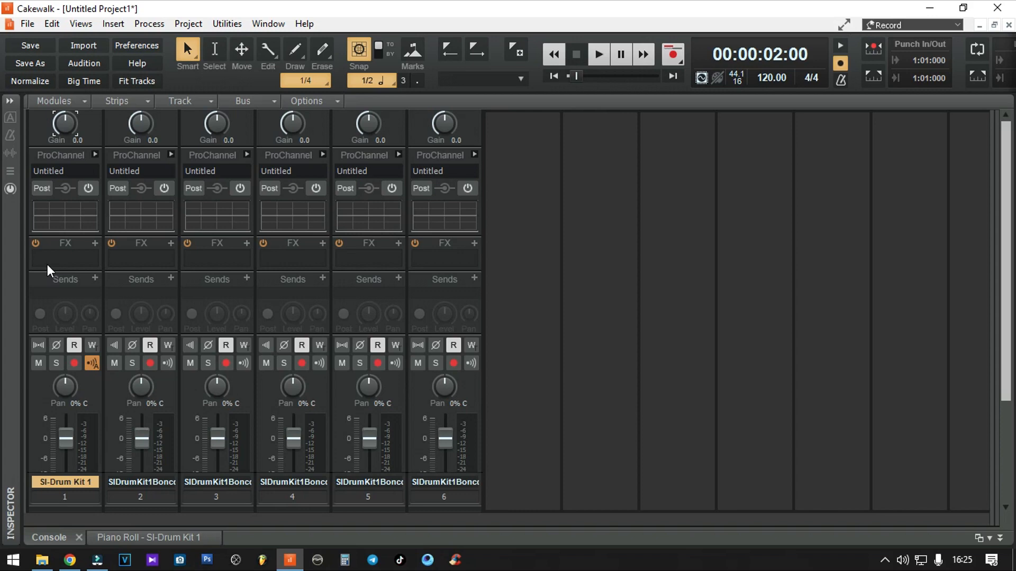
{"action": "mouse_move", "coordinate": [83, 166]}
{"action": "left_click_drag", "start_coordinate": [502, 94], "coordinate": [496, 565]}
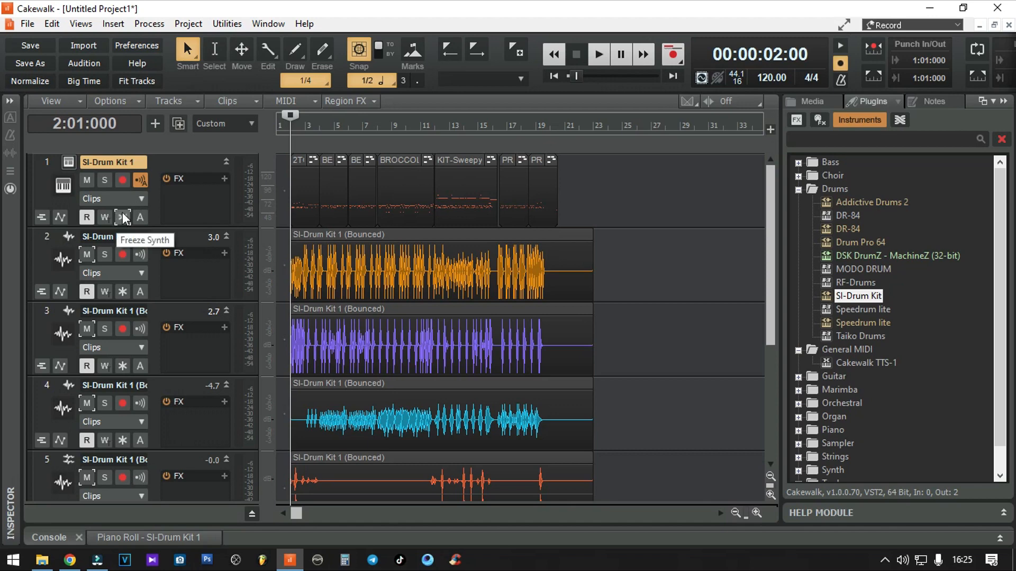
Archive the SI-Drum Kit 1 track and check its channel in the Console
{"action": "left_click", "coordinate": [141, 218]}
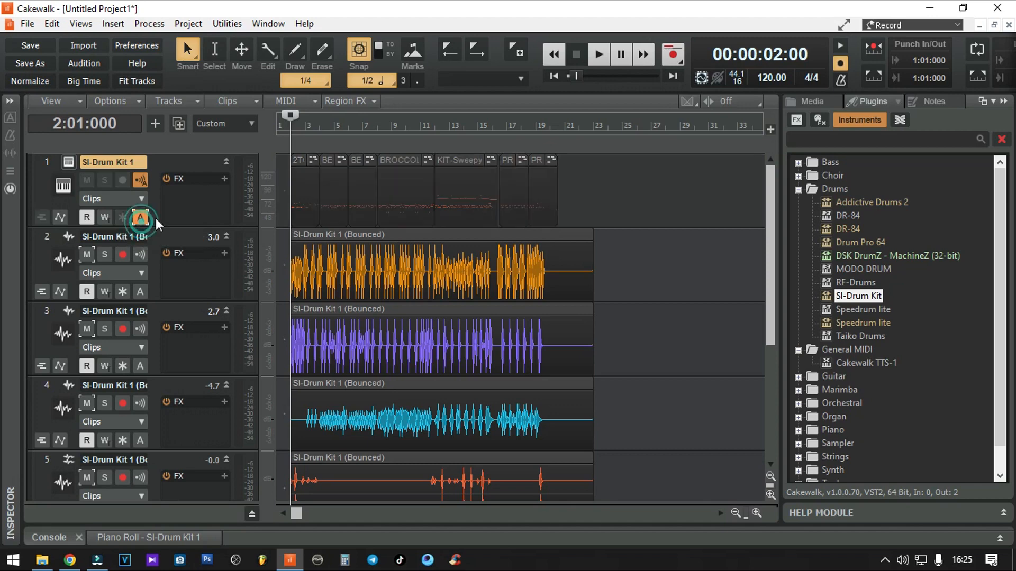
{"action": "left_click", "coordinate": [49, 538]}
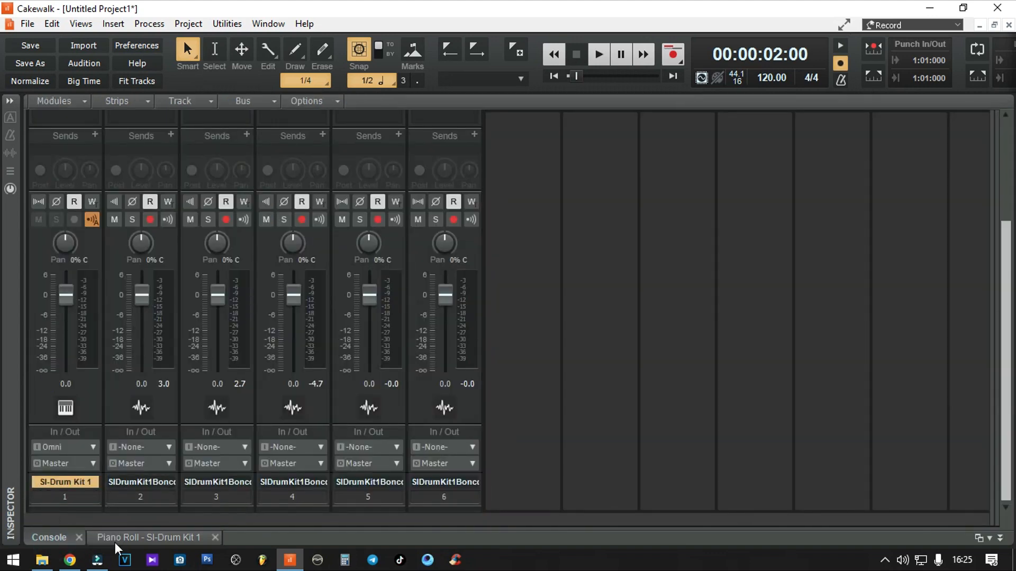
{"action": "key", "text": "d"}
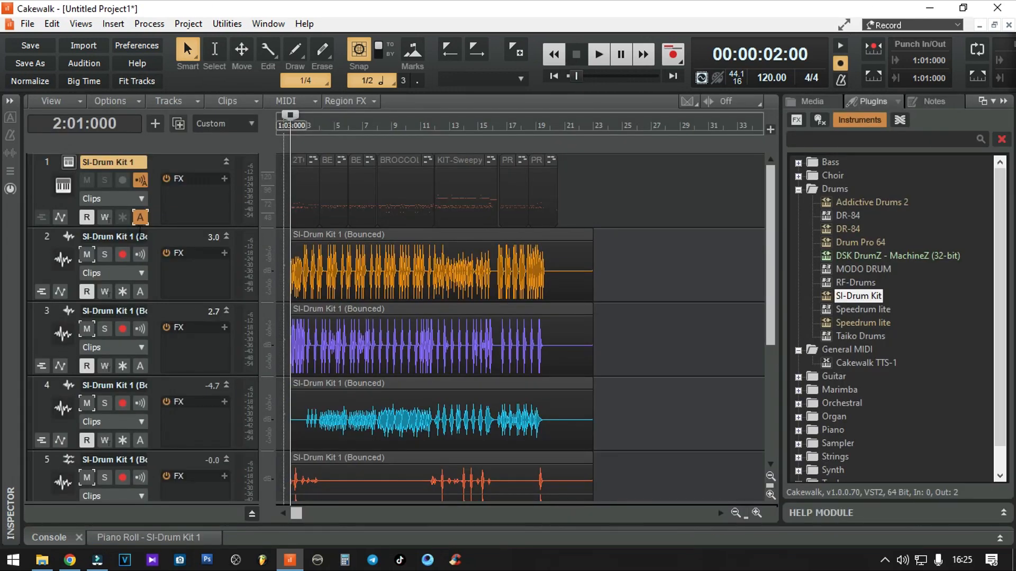
Rename the bounced tracks 2, 3 and 4 as kik, snare and hihat
{"action": "double_click", "coordinate": [135, 236]}
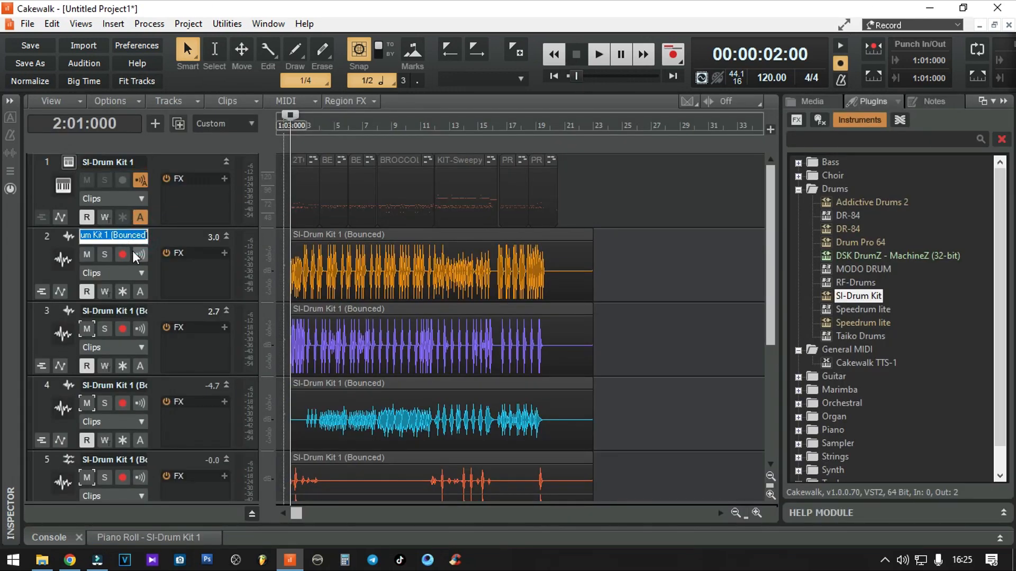
{"action": "type", "text": "kik"}
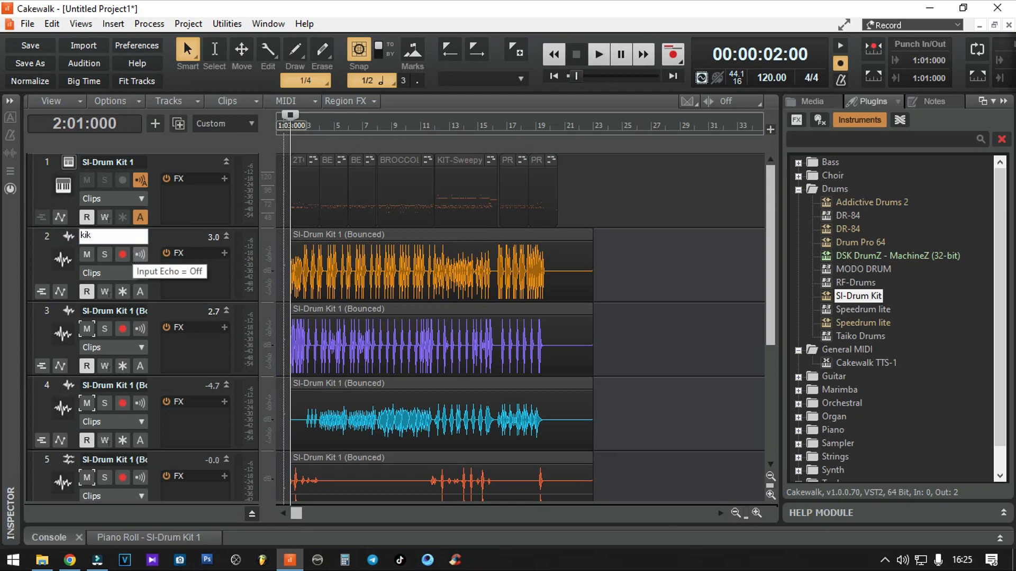
{"action": "key", "text": "Return"}
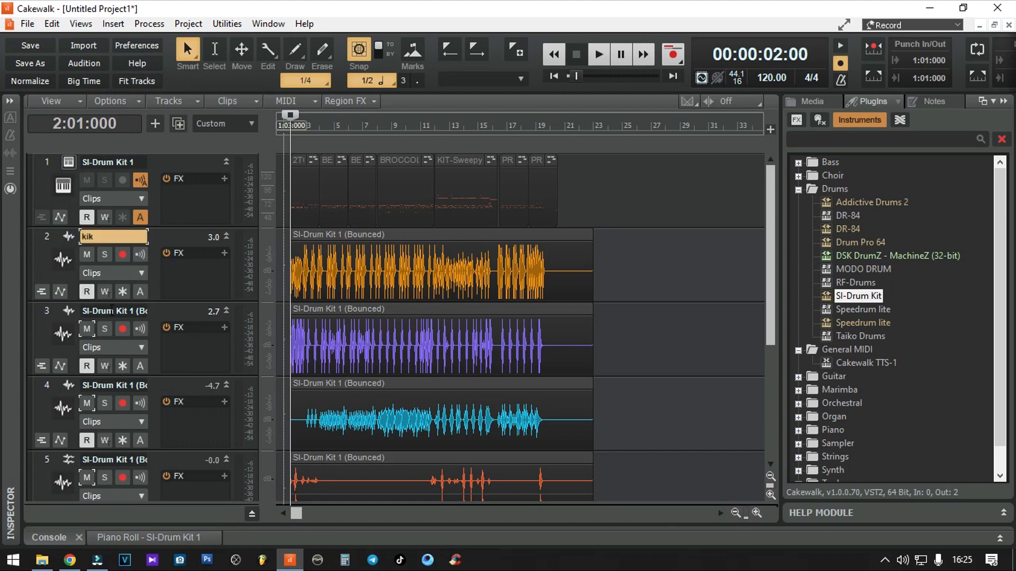
{"action": "double_click", "coordinate": [116, 311]}
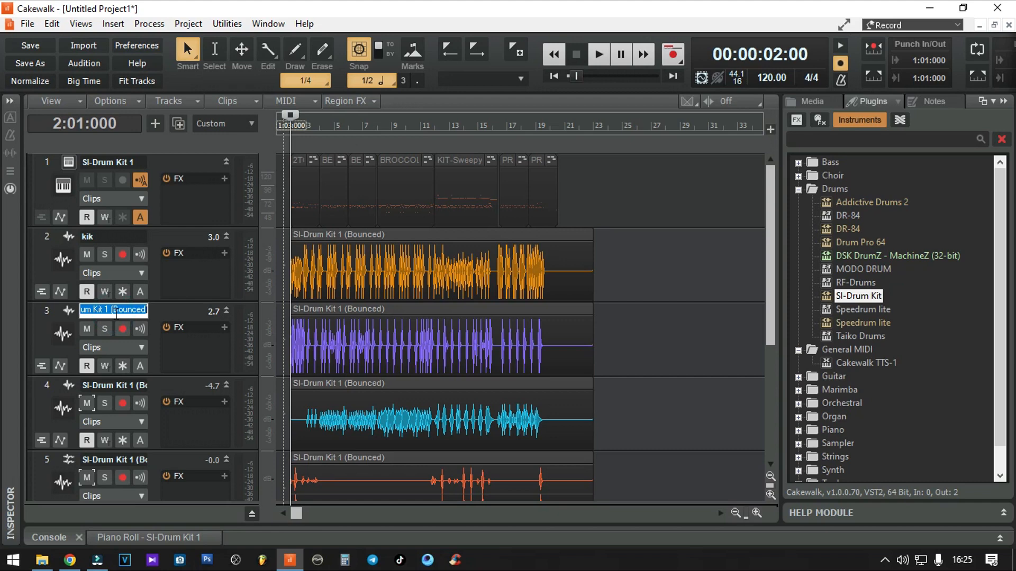
{"action": "type", "text": "snare"}
{"action": "key", "text": "Tab"}
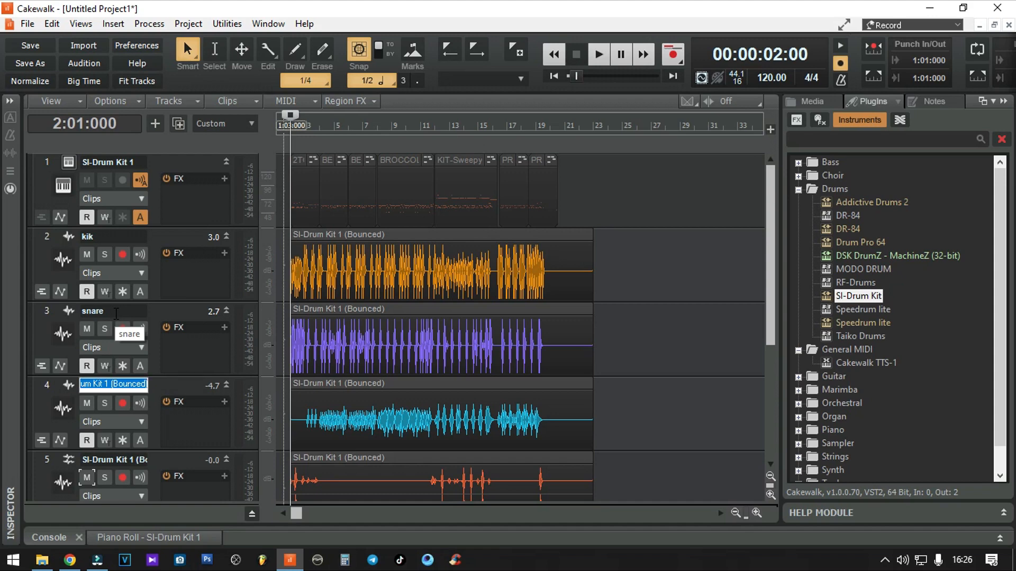
{"action": "type", "text": "hihat"}
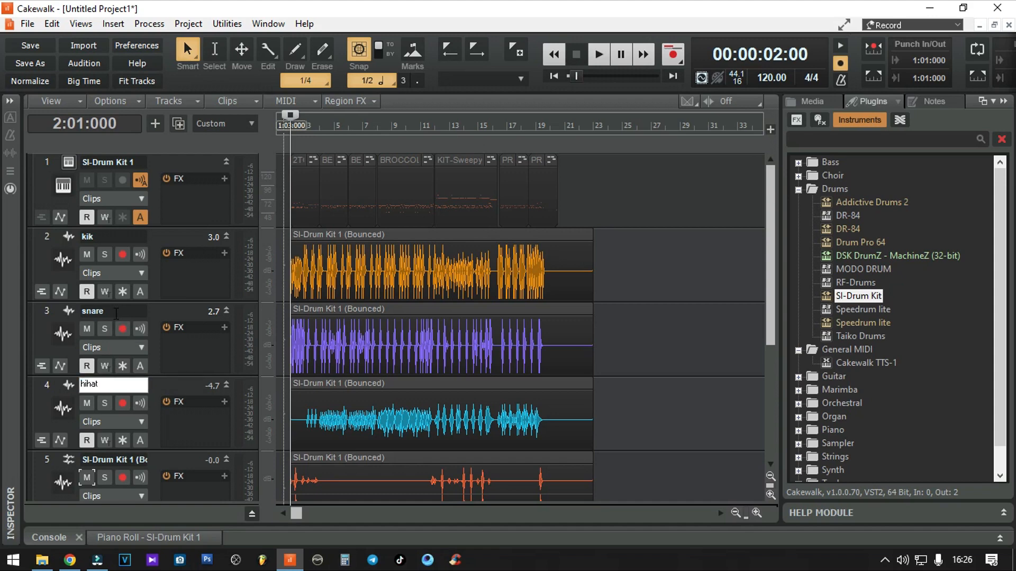
{"action": "key", "text": "Return"}
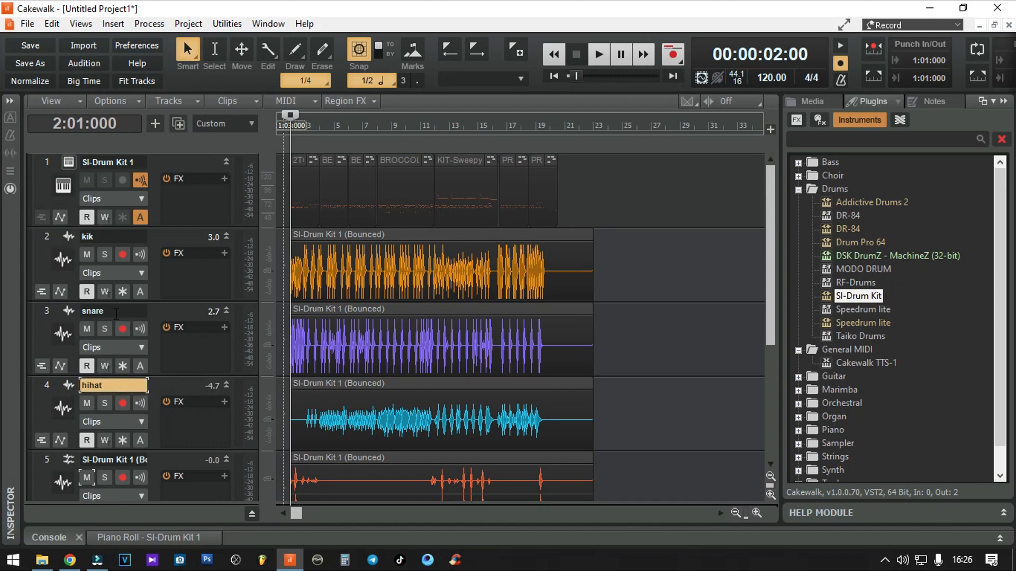
Rename the bounced tracks 5 and 6 as tom and crash
{"action": "scroll", "coordinate": [116, 314], "scroll_direction": "down", "scroll_amount": 3}
{"action": "key", "text": "Tab"}
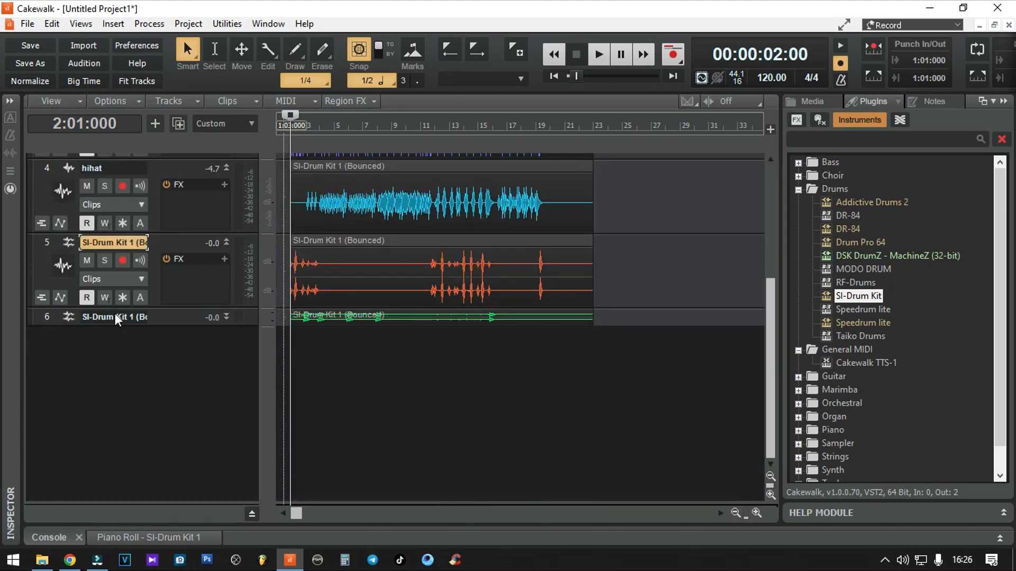
{"action": "key", "text": "Return"}
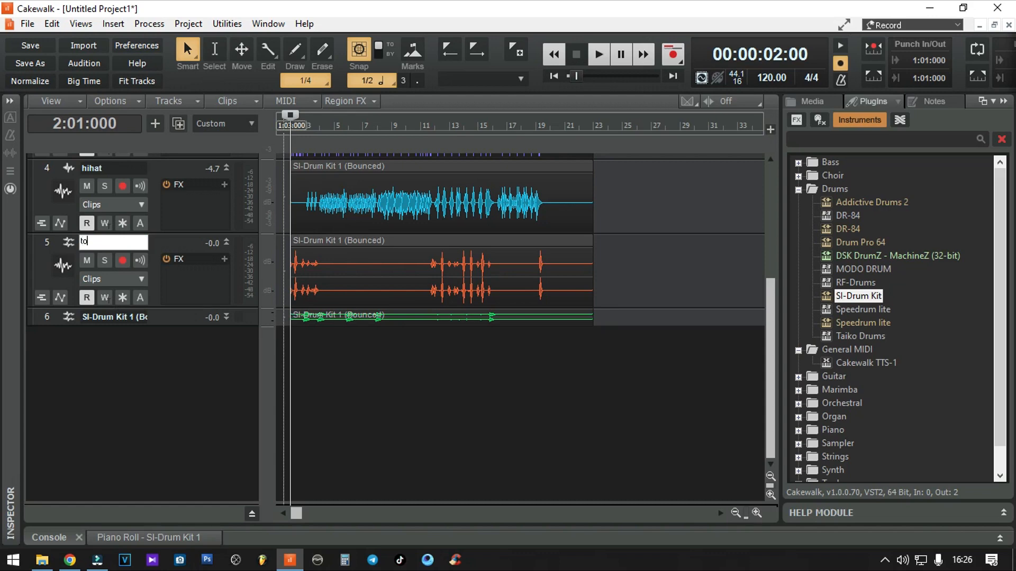
{"action": "key", "text": "Return"}
{"action": "type", "text": "tom"}
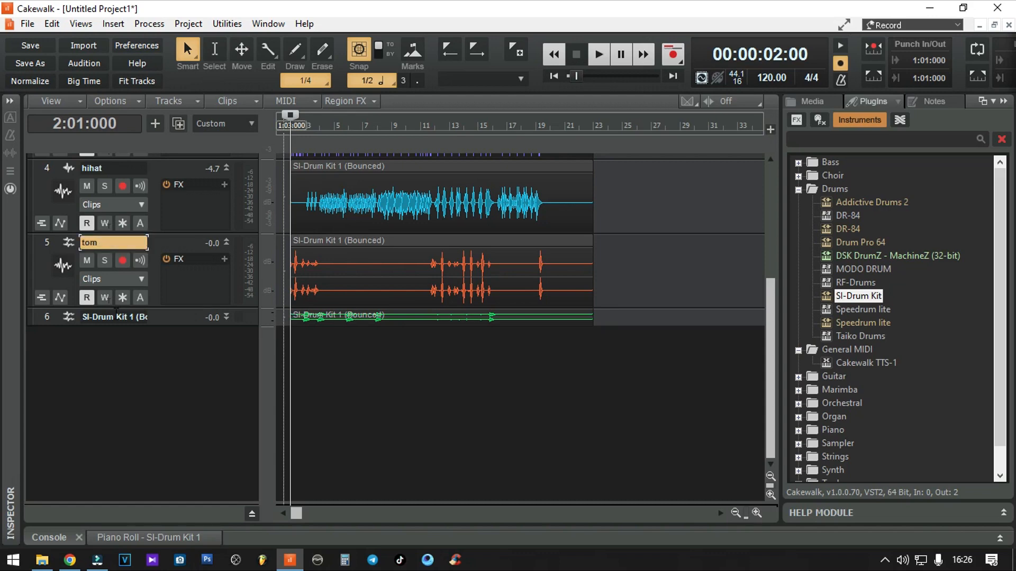
{"action": "key", "text": "Down"}
{"action": "key", "text": "Return"}
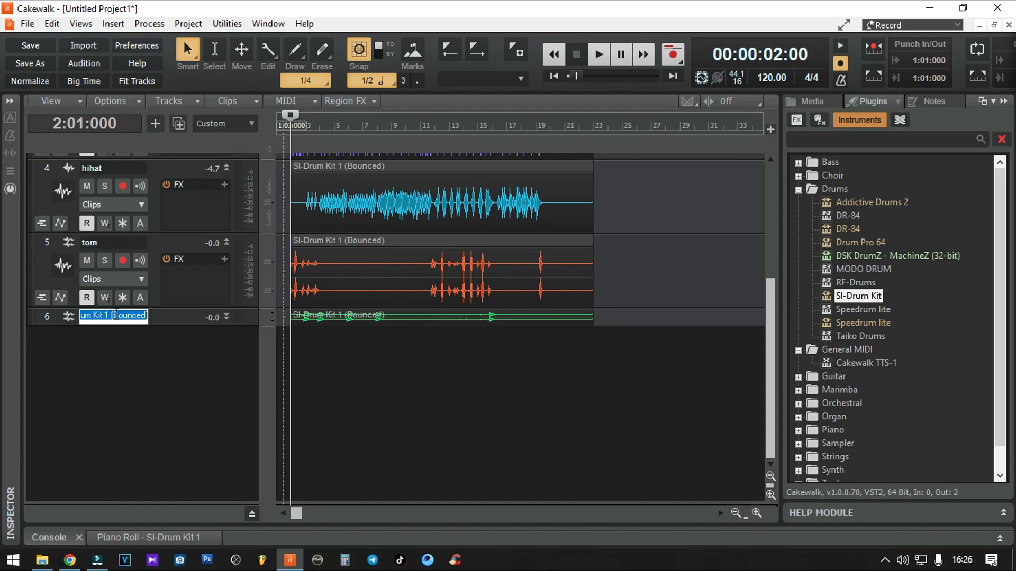
{"action": "type", "text": "crash"}
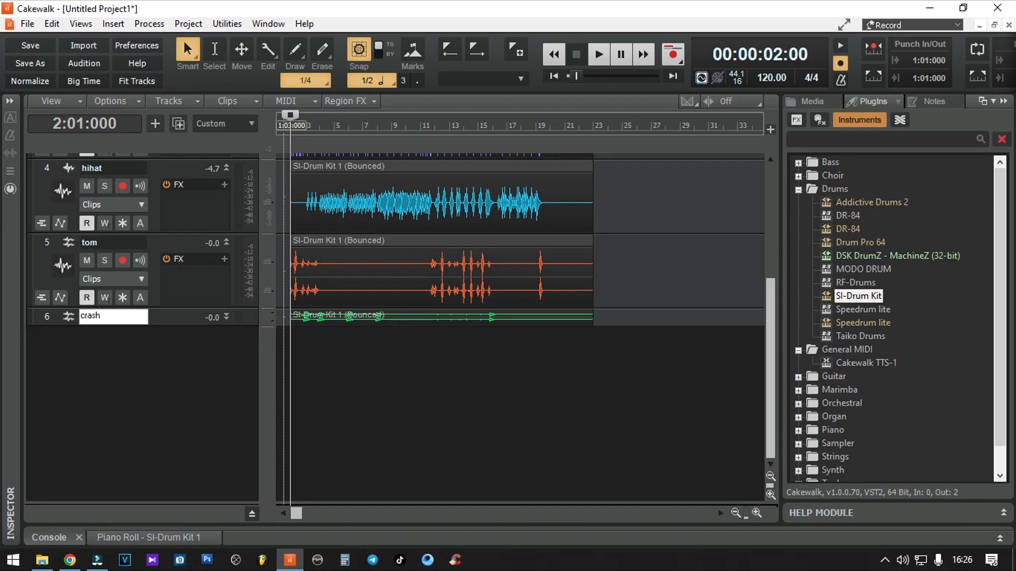
{"action": "key", "text": "Return"}
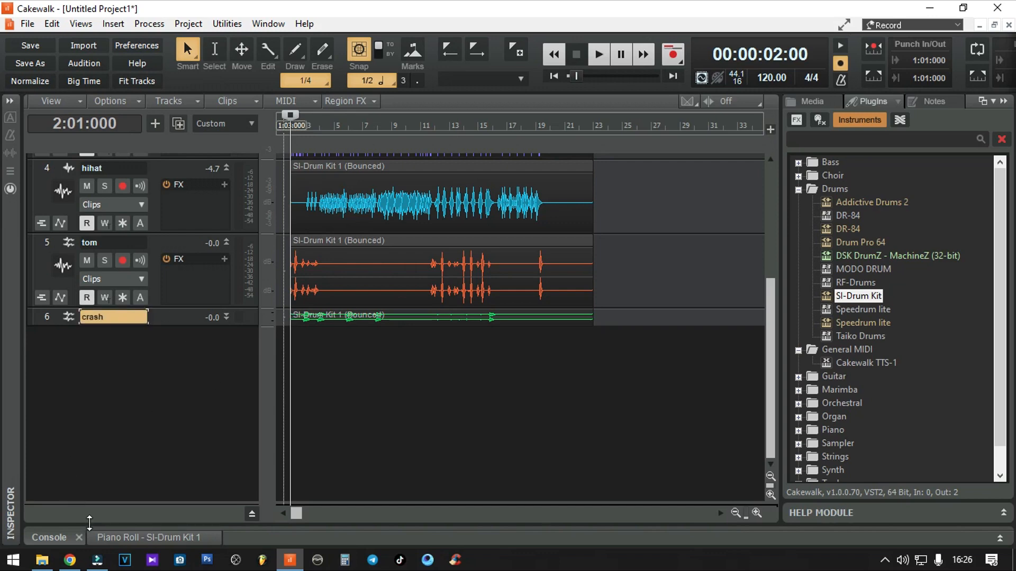
Look over the SI-Drum Kit 1 notes in the Piano Roll and return to the Console
{"action": "left_click", "coordinate": [102, 538]}
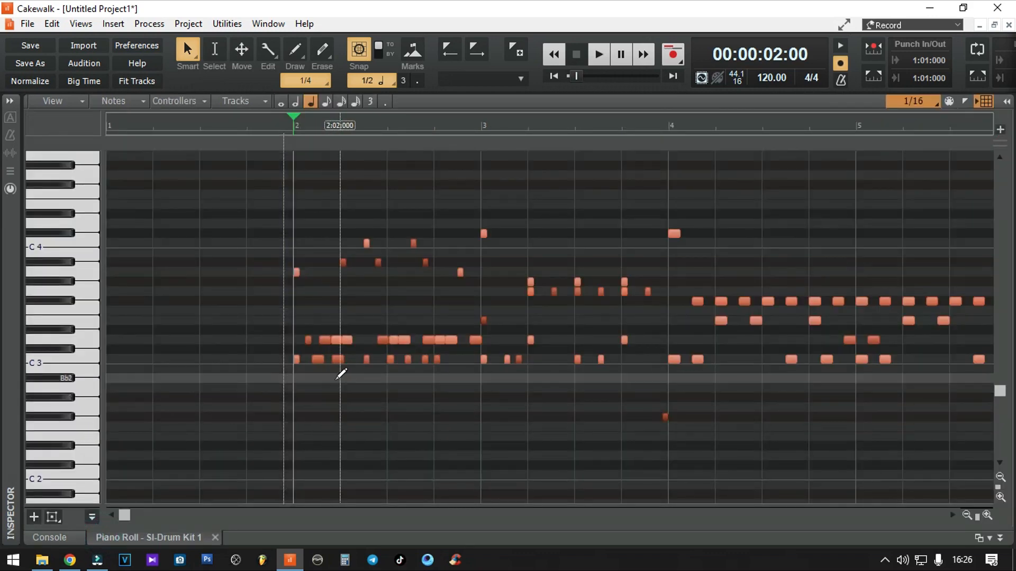
{"action": "double_click", "coordinate": [803, 94]}
{"action": "left_click", "coordinate": [56, 536]}
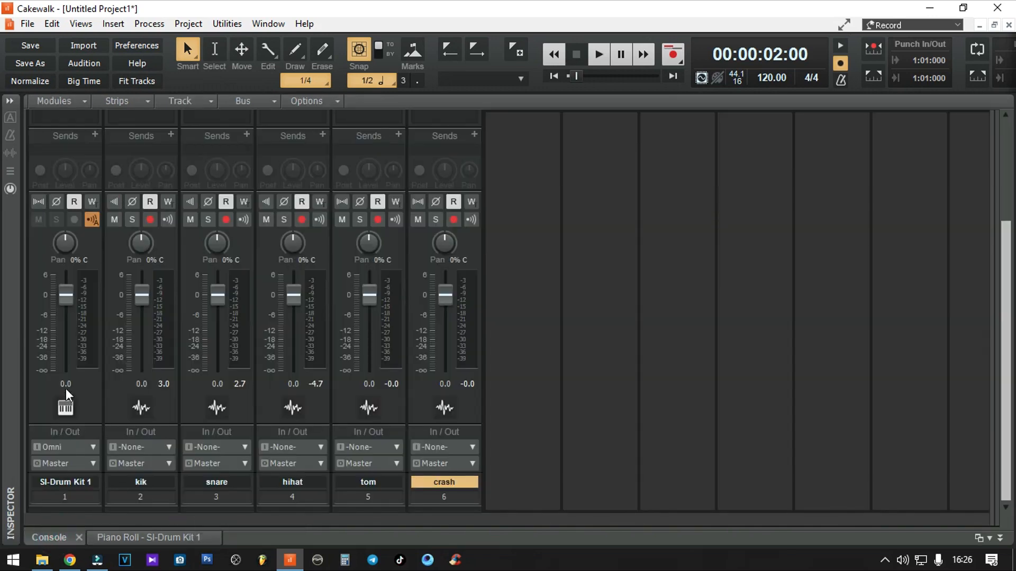
Hide the SI-Drum Kit 1 strip in the Console and widen the bus area to show the Master, Metronome and Preview buses
{"action": "left_click", "coordinate": [86, 389]}
{"action": "right_click", "coordinate": [82, 422]}
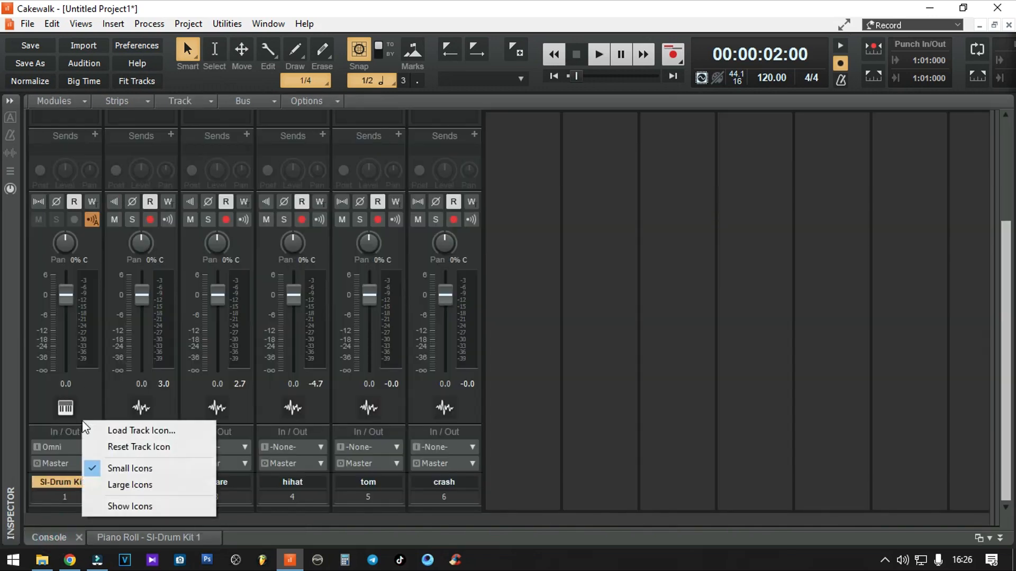
{"action": "key", "text": "Escape"}
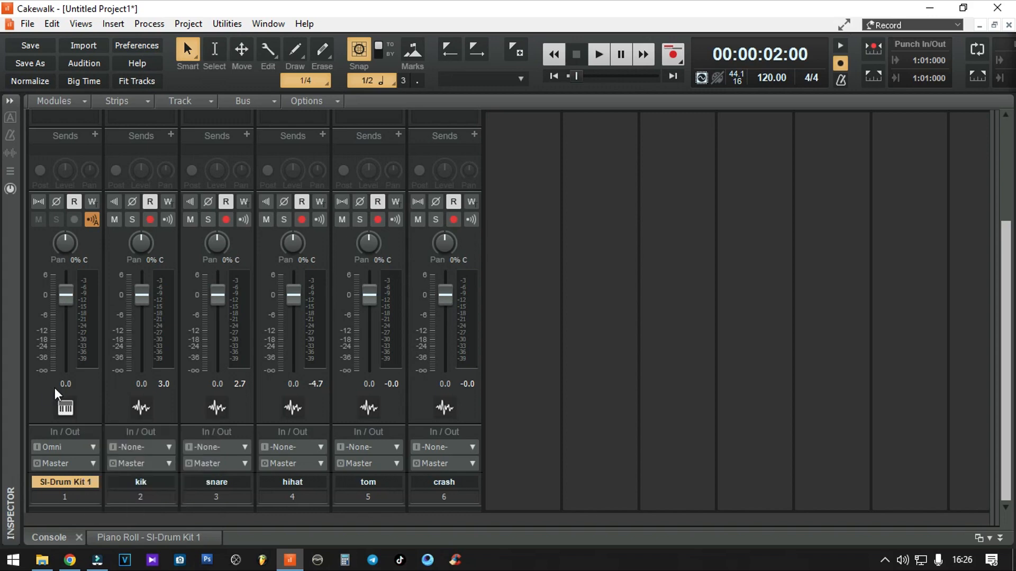
{"action": "right_click", "coordinate": [55, 388]}
{"action": "left_click", "coordinate": [56, 376]}
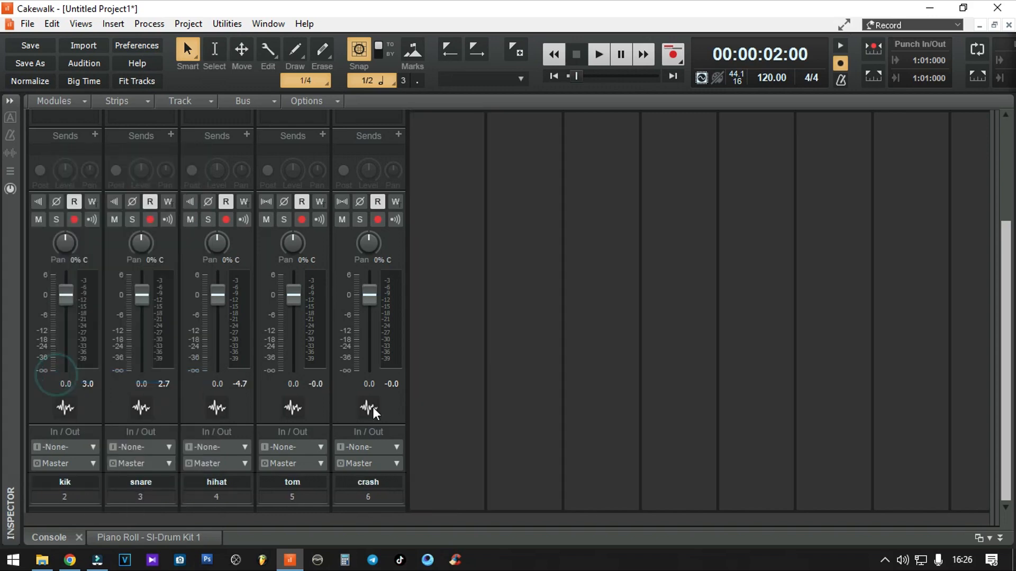
{"action": "left_click_drag", "start_coordinate": [990, 369], "coordinate": [428, 378]}
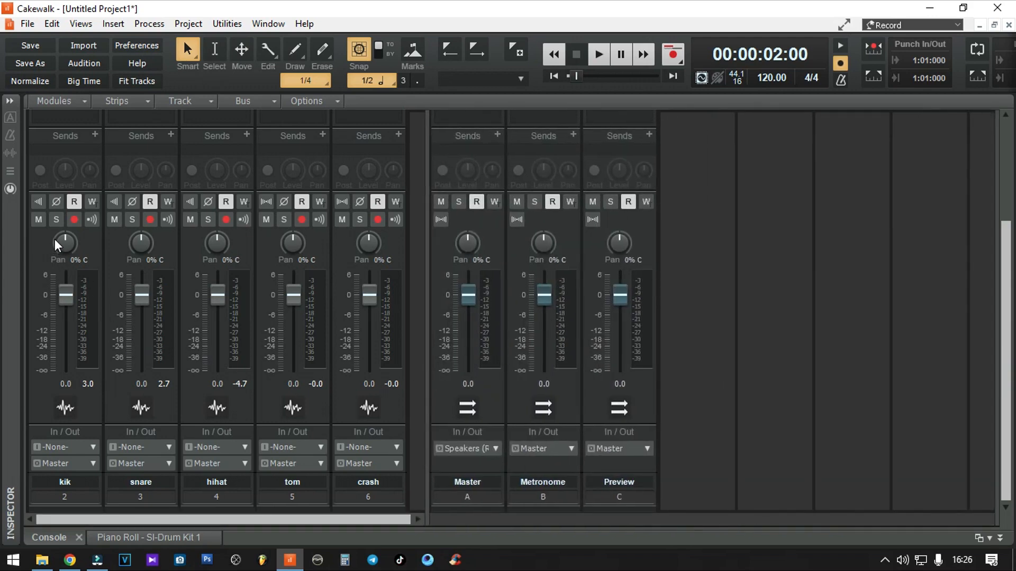
Solo the kik channel, start playback, and lower its volume to about -7.3 dB
{"action": "left_click", "coordinate": [59, 221]}
{"action": "key", "text": "space"}
{"action": "left_click_drag", "start_coordinate": [69, 295], "coordinate": [69, 319]}
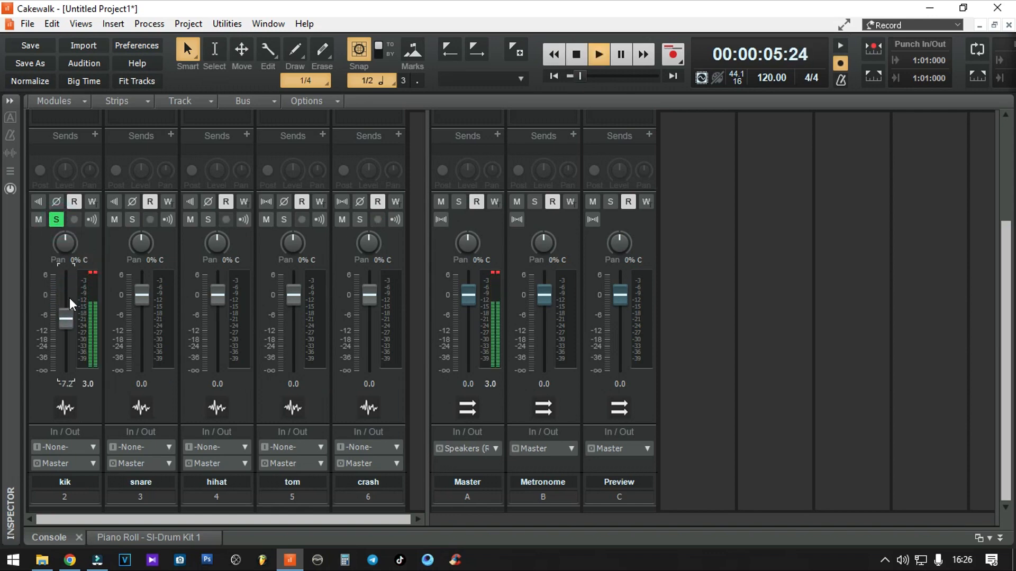
{"action": "left_click", "coordinate": [91, 271]}
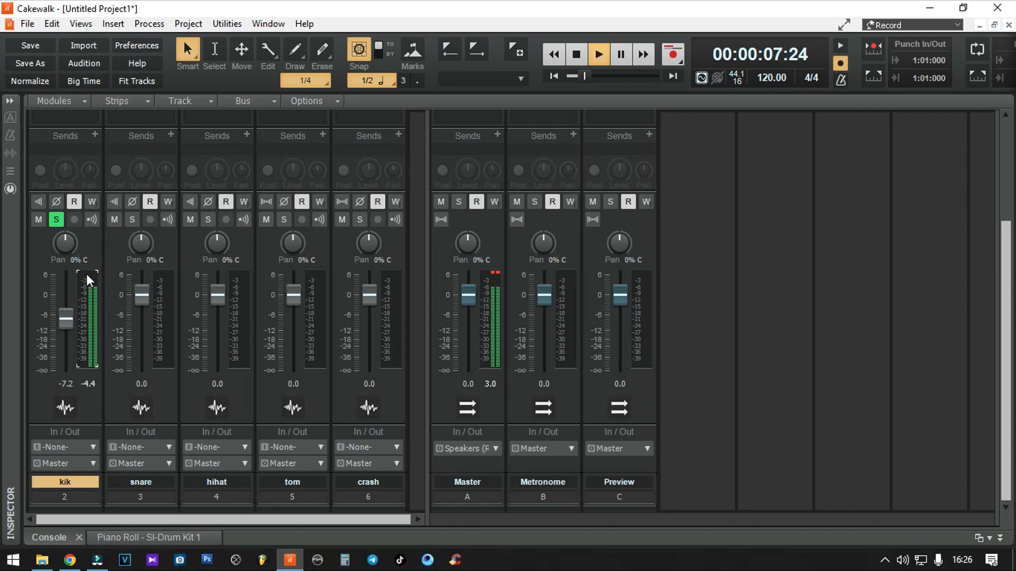
{"action": "left_click_drag", "start_coordinate": [73, 325], "coordinate": [73, 332]}
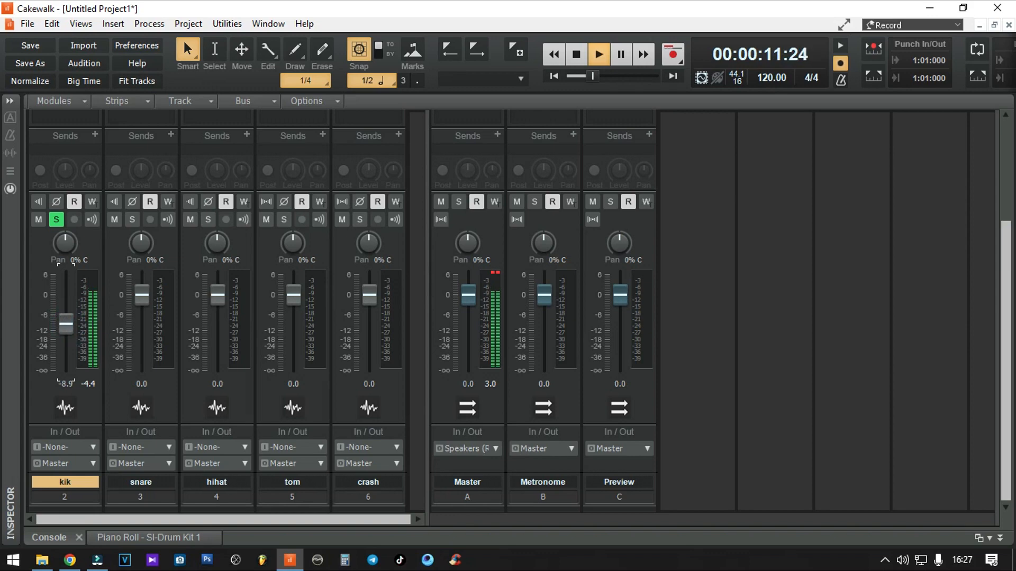
{"action": "left_click_drag", "start_coordinate": [72, 327], "coordinate": [72, 325]}
Solo the snare and hihat channels as well, setting their volumes to about -5.5 dB and -7.7 dB
{"action": "left_click_drag", "start_coordinate": [148, 302], "coordinate": [148, 329]}
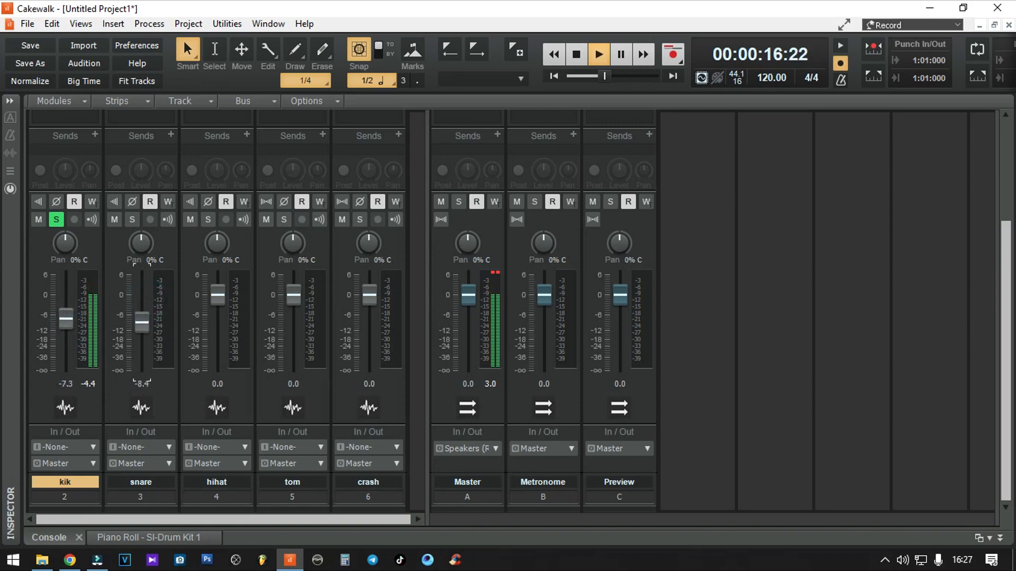
{"action": "left_click", "coordinate": [131, 219]}
{"action": "left_click_drag", "start_coordinate": [141, 325], "coordinate": [140, 314]}
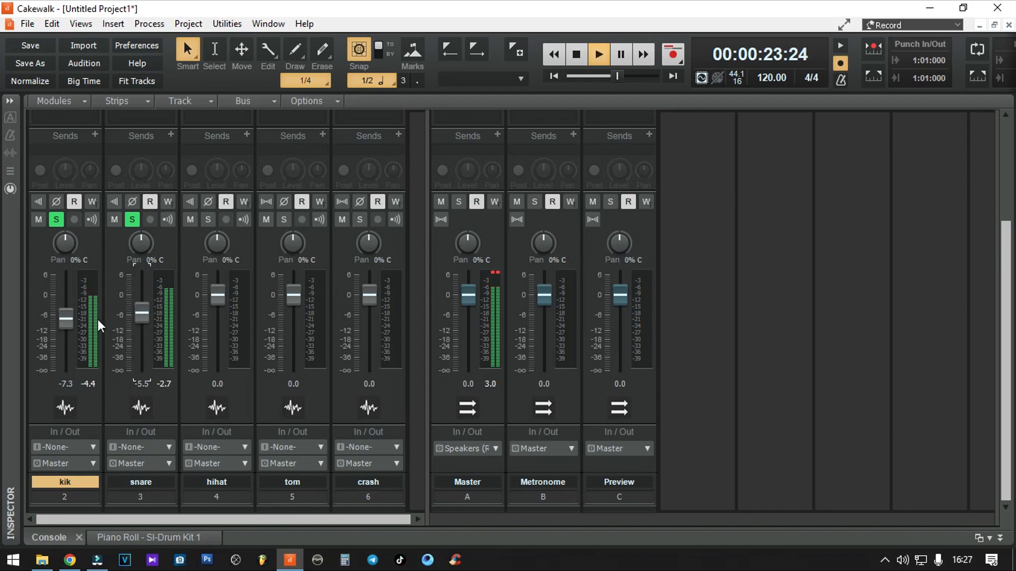
{"action": "left_click", "coordinate": [210, 220]}
{"action": "left_click_drag", "start_coordinate": [223, 297], "coordinate": [223, 304]}
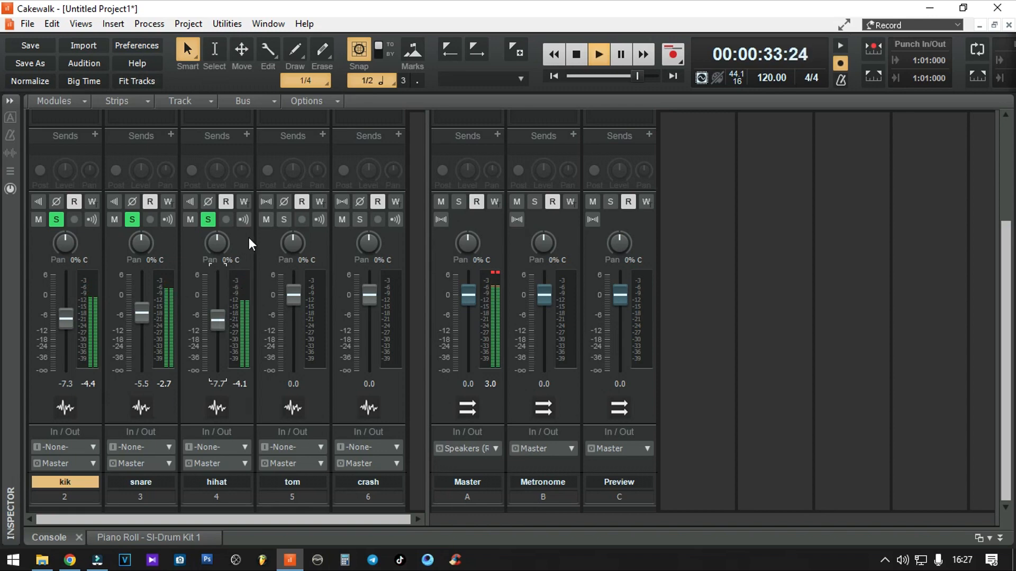
Solo the tom channel as well, lower its volume to about -4.3 dB, and stop playback
{"action": "left_click", "coordinate": [284, 219]}
{"action": "left_click_drag", "start_coordinate": [288, 294], "coordinate": [288, 309]}
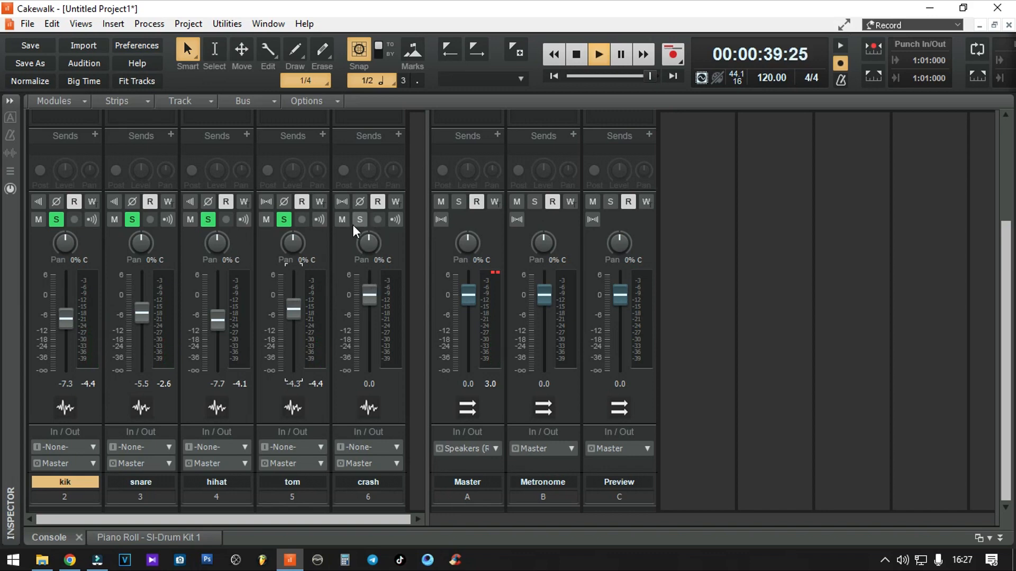
{"action": "key", "text": "space"}
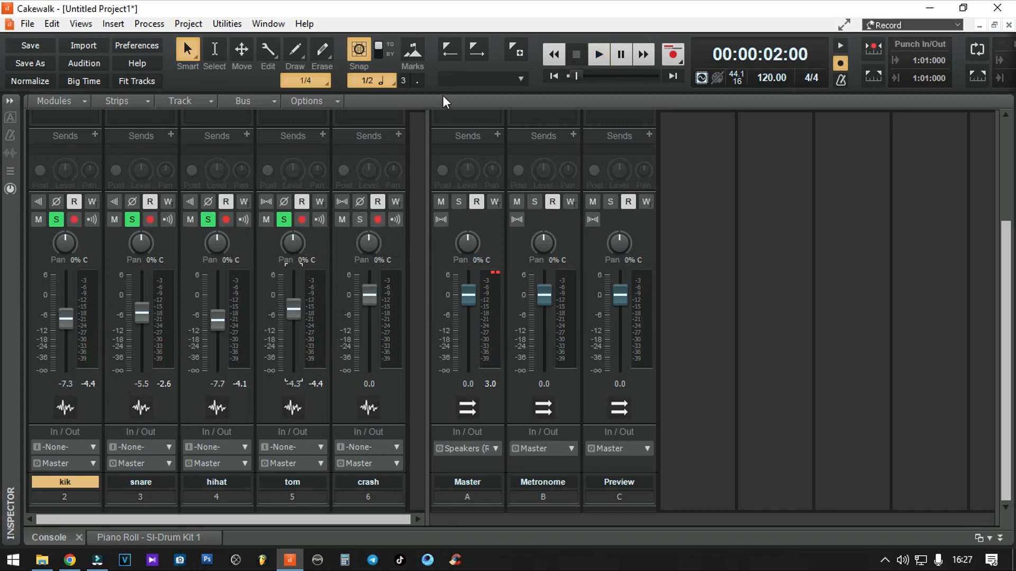
Set a loop from measure 2 to measure 20 in the track view, then play it back with the Console open
{"action": "left_click_drag", "start_coordinate": [448, 94], "coordinate": [454, 561]}
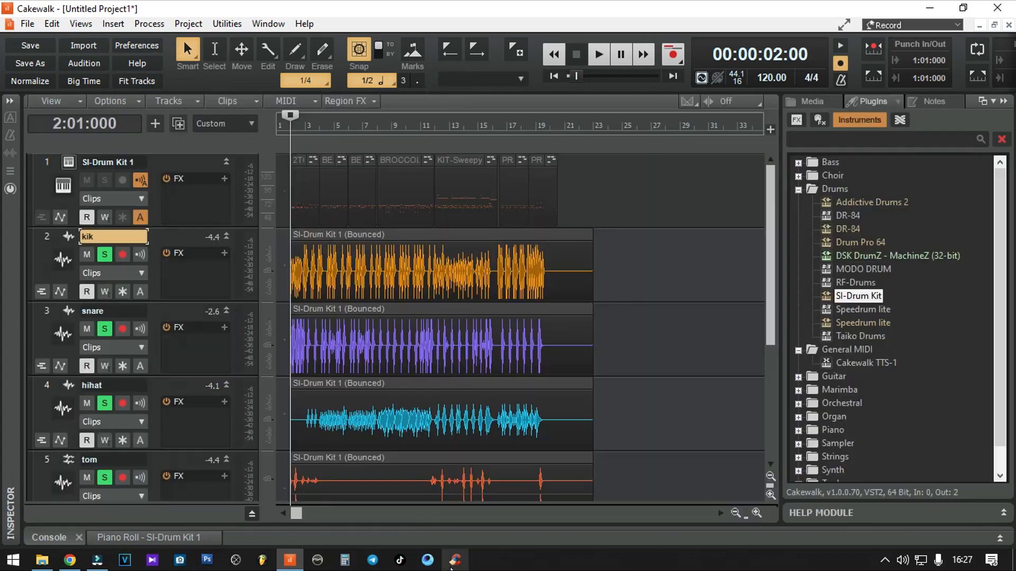
{"action": "left_click_drag", "start_coordinate": [291, 125], "coordinate": [549, 139]}
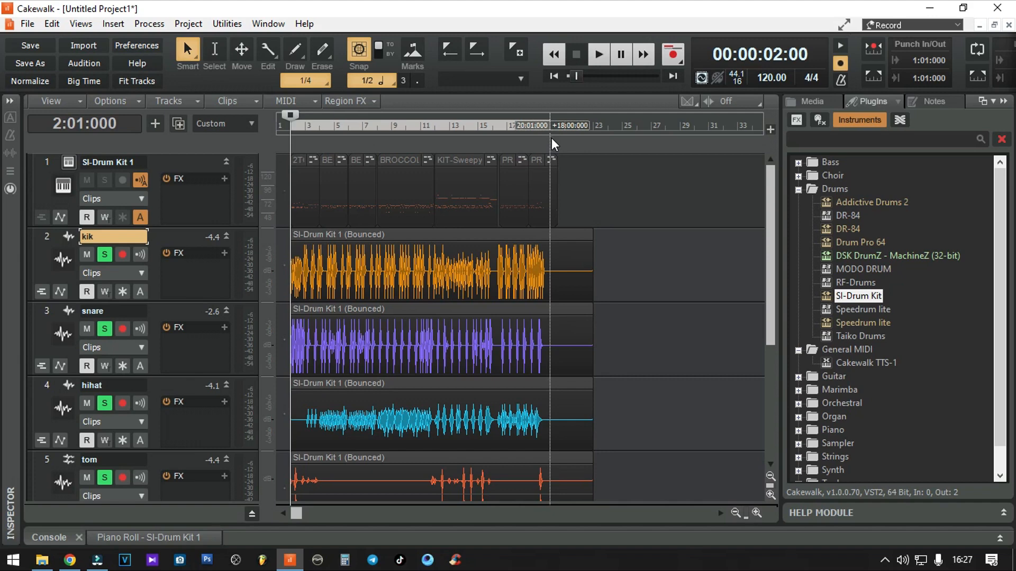
{"action": "left_click_drag", "start_coordinate": [552, 144], "coordinate": [551, 143]}
{"action": "left_click", "coordinate": [978, 52]}
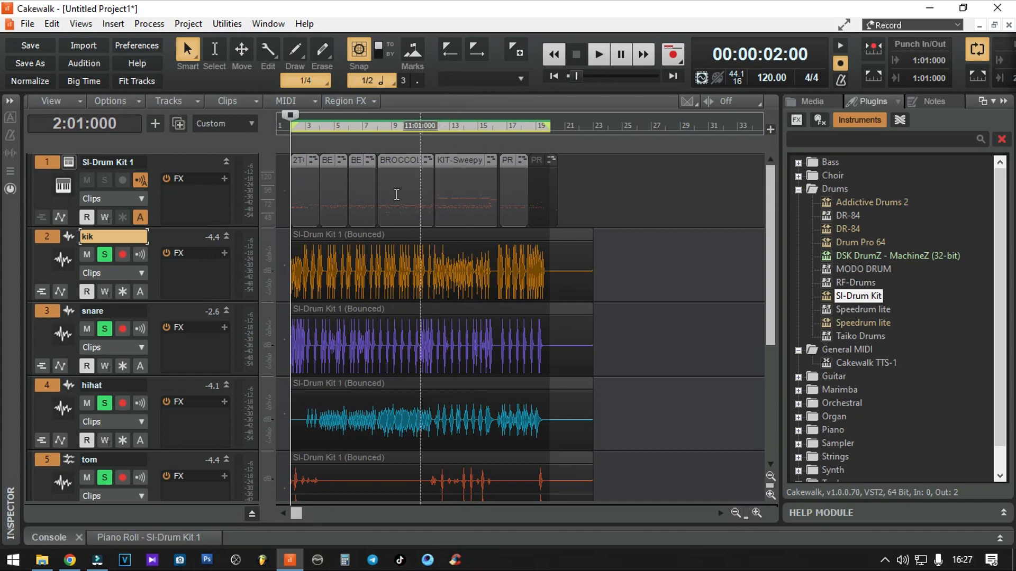
{"action": "left_click", "coordinate": [51, 537]}
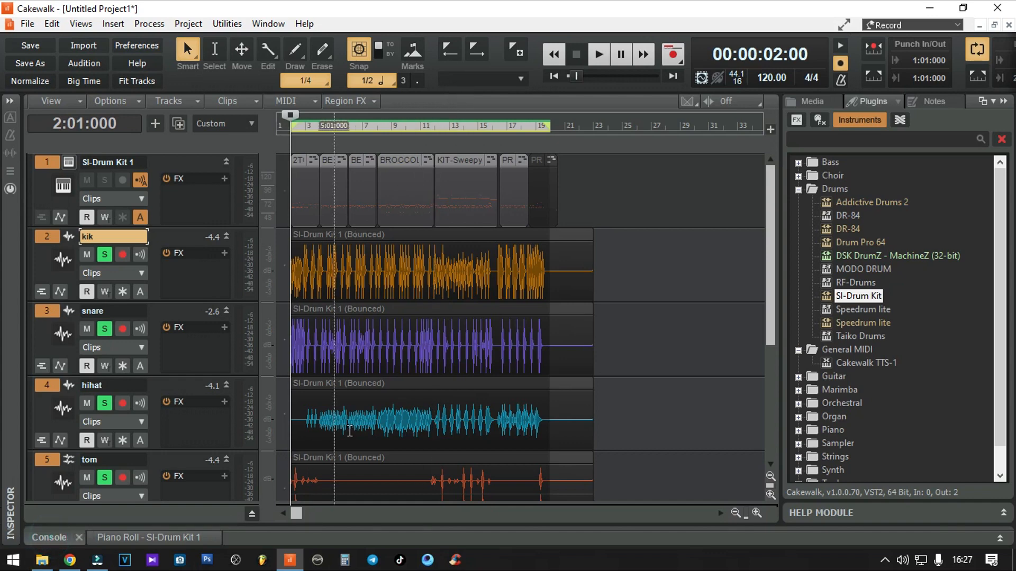
{"action": "left_click", "coordinate": [44, 537]}
{"action": "key", "text": "space"}
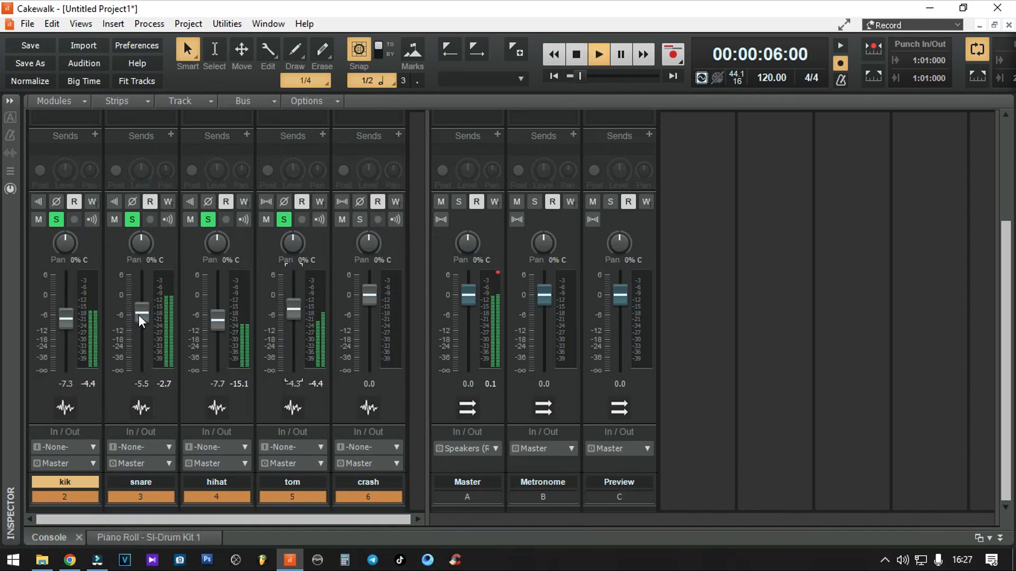
Solo the crash channel too and lower its volume to about -9.0 dB
{"action": "mouse_move", "coordinate": [140, 315]}
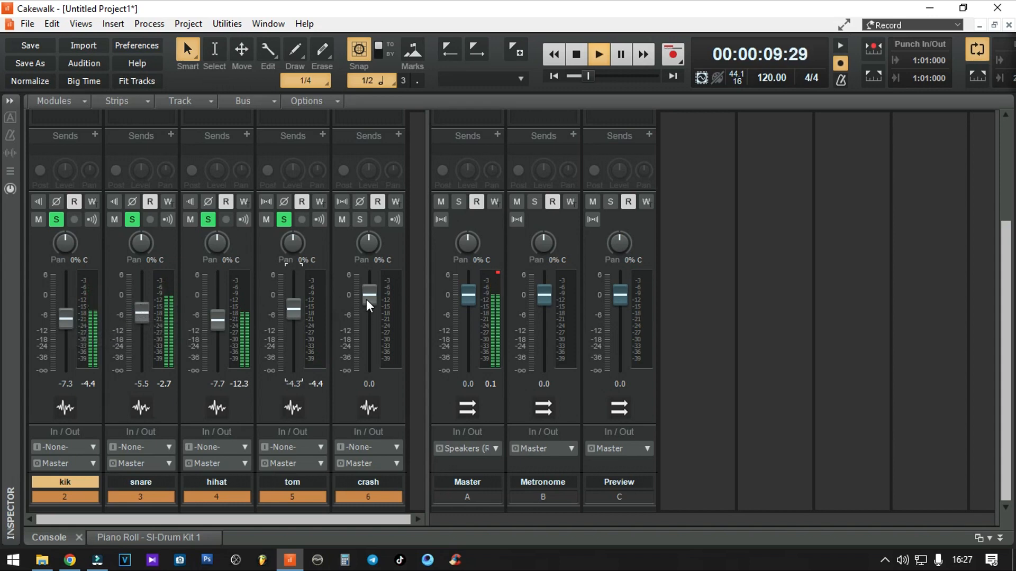
{"action": "left_click_drag", "start_coordinate": [365, 299], "coordinate": [365, 311]}
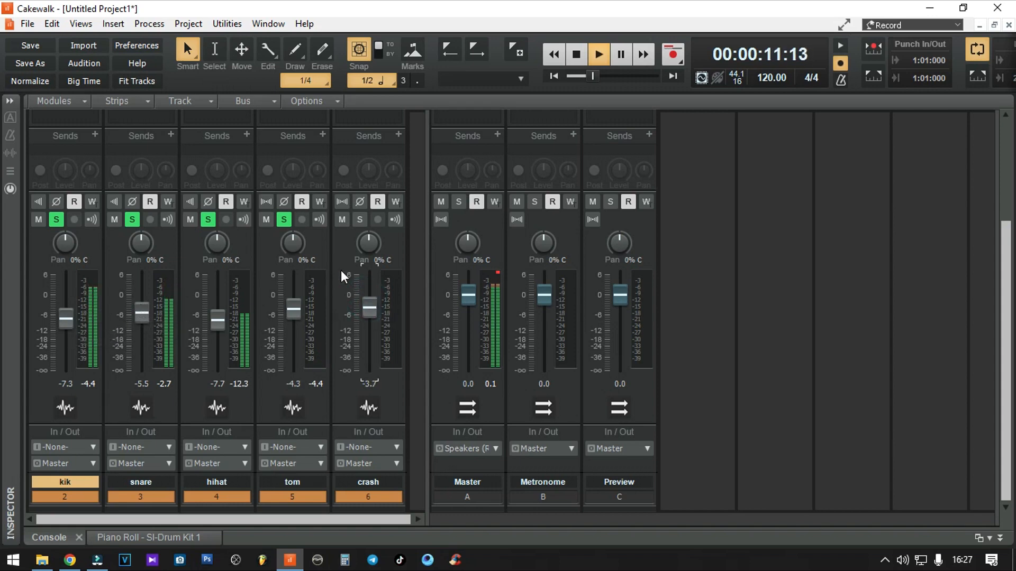
{"action": "left_click", "coordinate": [357, 224]}
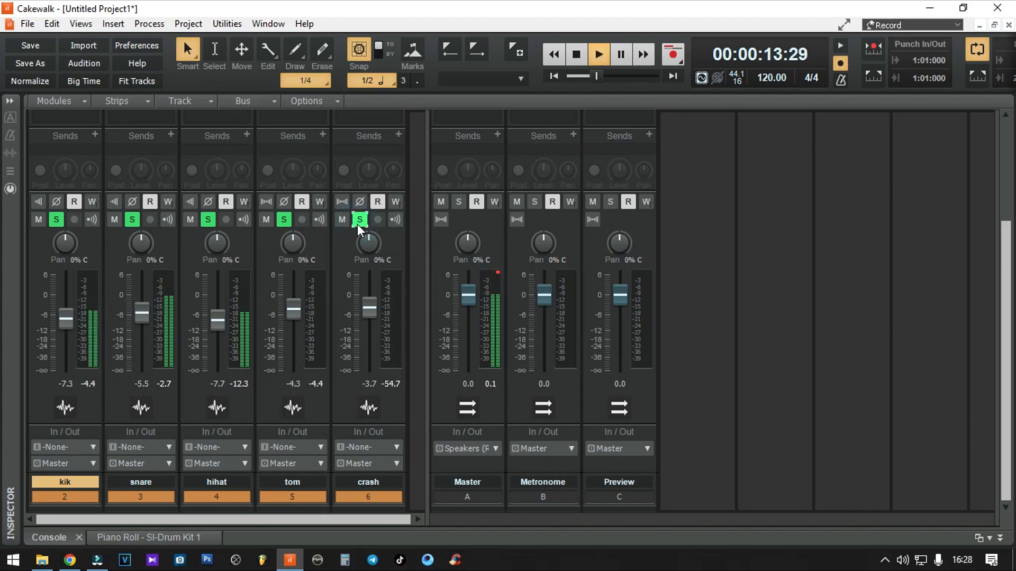
{"action": "left_click_drag", "start_coordinate": [369, 306], "coordinate": [370, 324]}
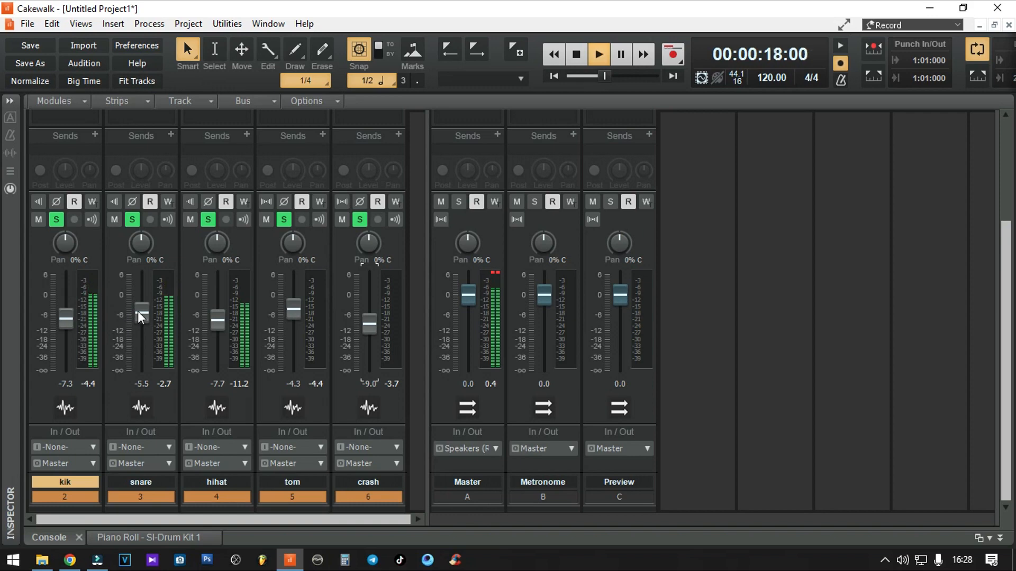
Lower the hihat volume to about -10.7 dB and the tom volume to about -5.0 dB during looped playback
{"action": "left_click_drag", "start_coordinate": [217, 319], "coordinate": [217, 328]}
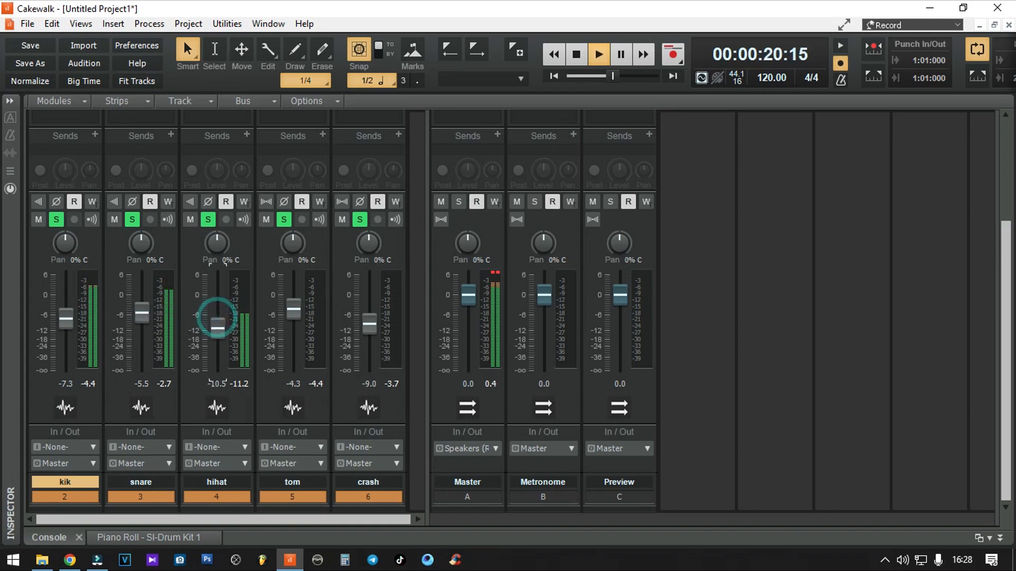
{"action": "left_click", "coordinate": [293, 308]}
{"action": "left_click_drag", "start_coordinate": [293, 308], "coordinate": [294, 310]}
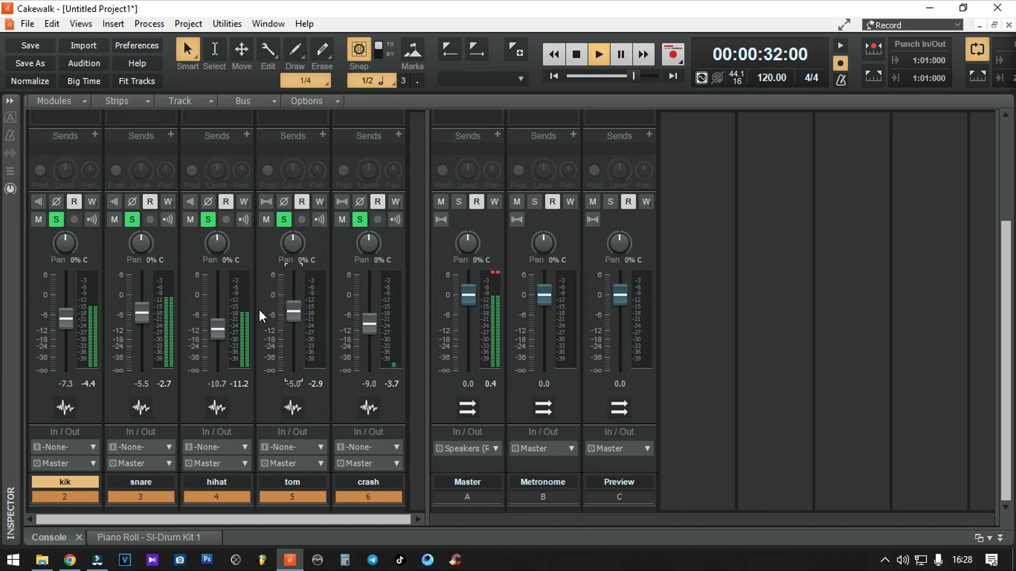
Lower the Master bus volume to about -10 dB
{"action": "mouse_move", "coordinate": [68, 320]}
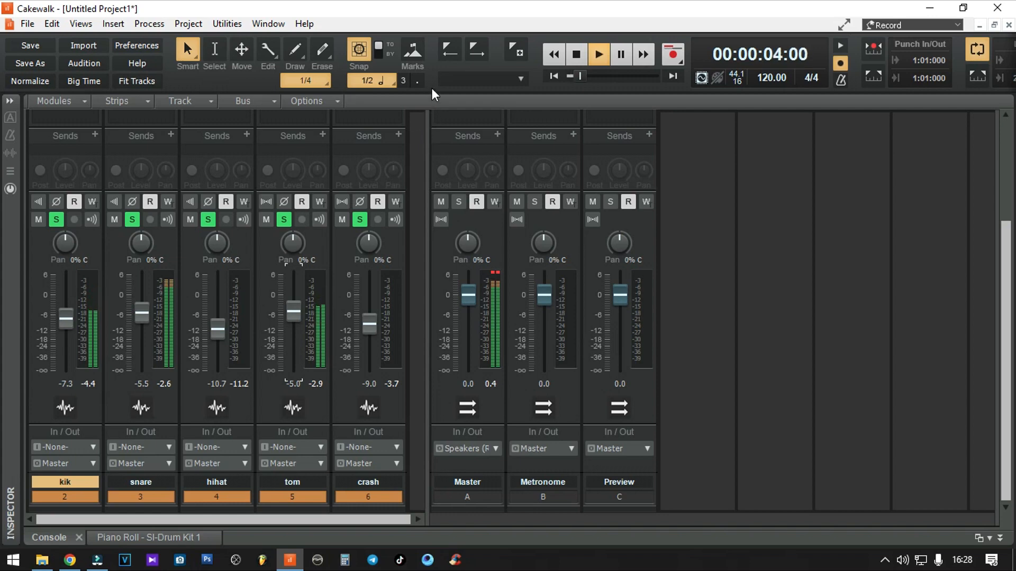
{"action": "left_click_drag", "start_coordinate": [467, 296], "coordinate": [467, 328]}
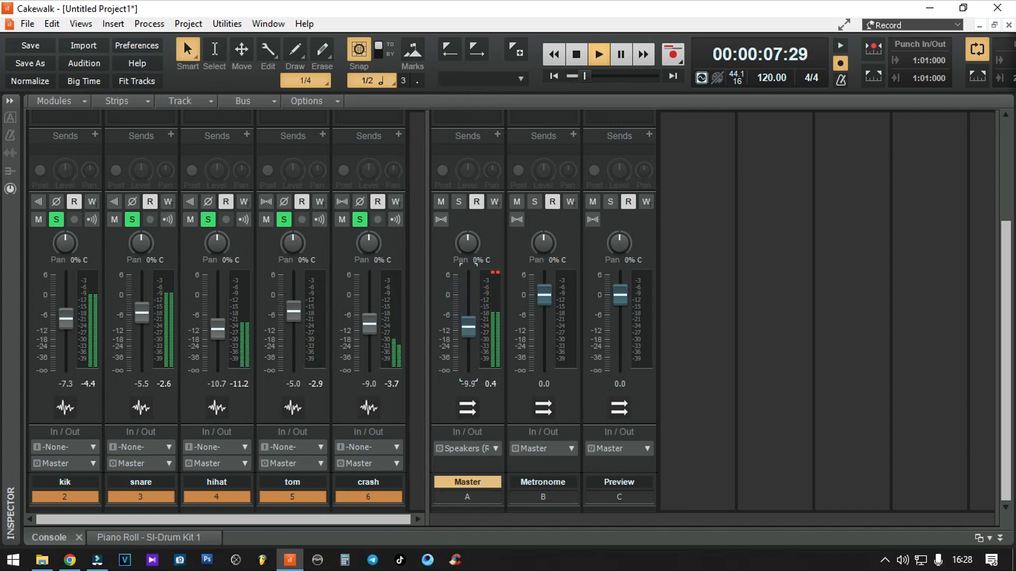